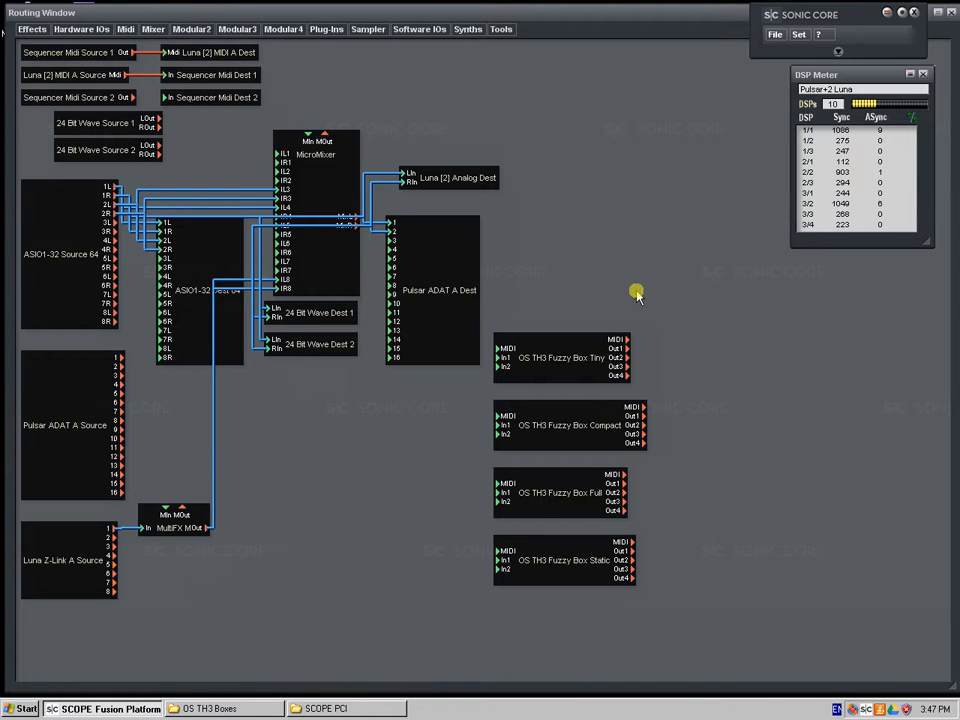
View the layouts of the OS TH3 Fuzzy Box Tiny, Compact and Full devices, and close their windows
{"action": "double_click", "coordinate": [576, 374]}
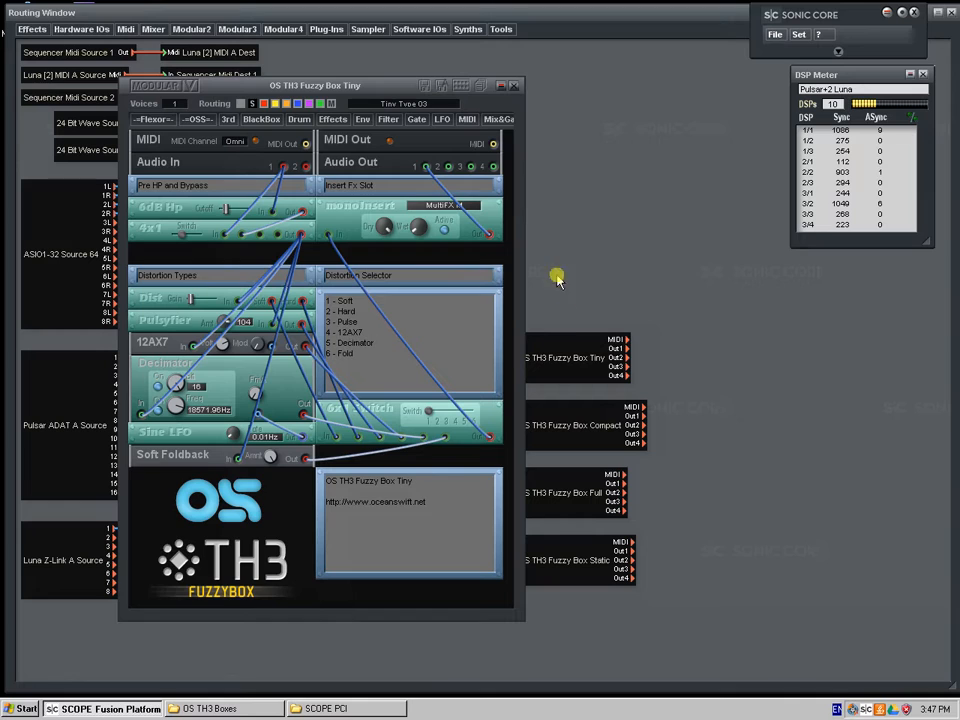
{"action": "left_click", "coordinate": [615, 360]}
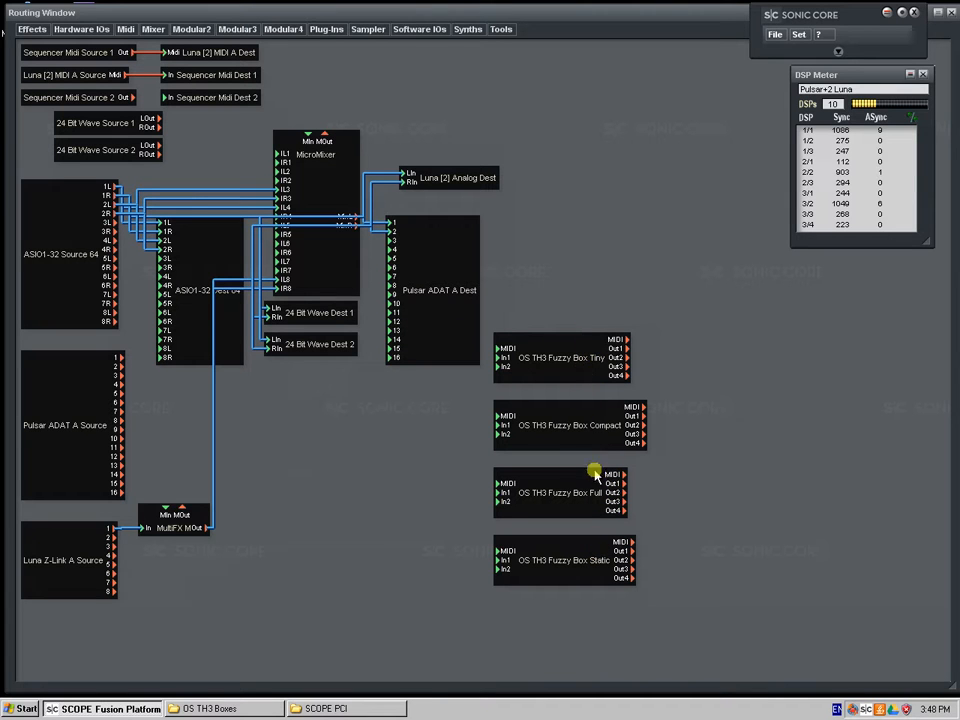
{"action": "double_click", "coordinate": [572, 372]}
{"action": "double_click", "coordinate": [592, 441]}
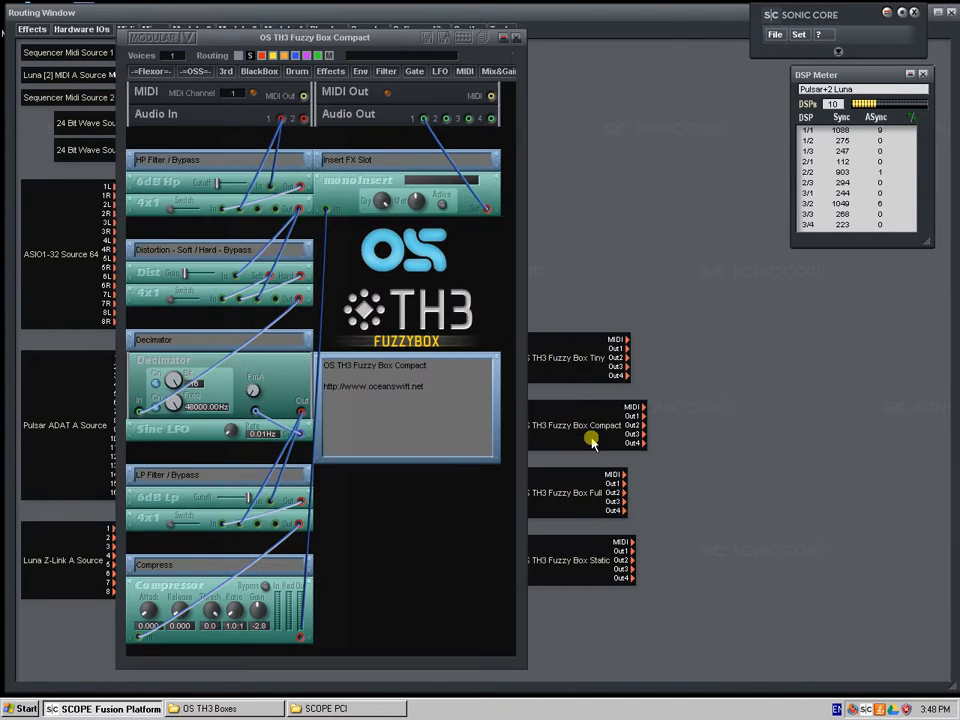
{"action": "double_click", "coordinate": [578, 495]}
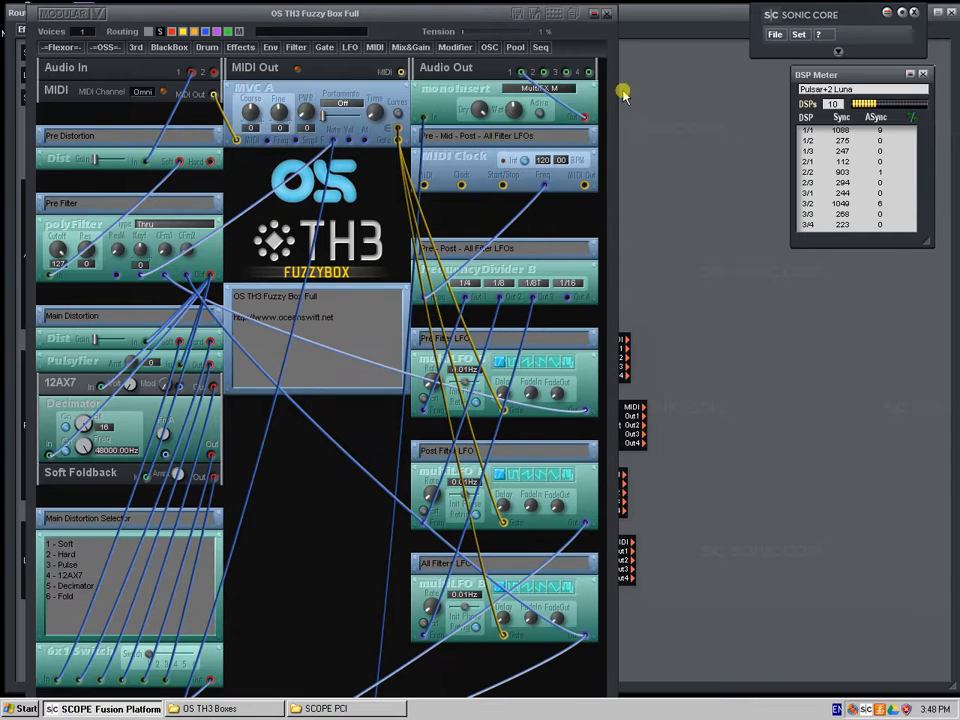
{"action": "left_click", "coordinate": [606, 14]}
{"action": "left_click", "coordinate": [516, 40]}
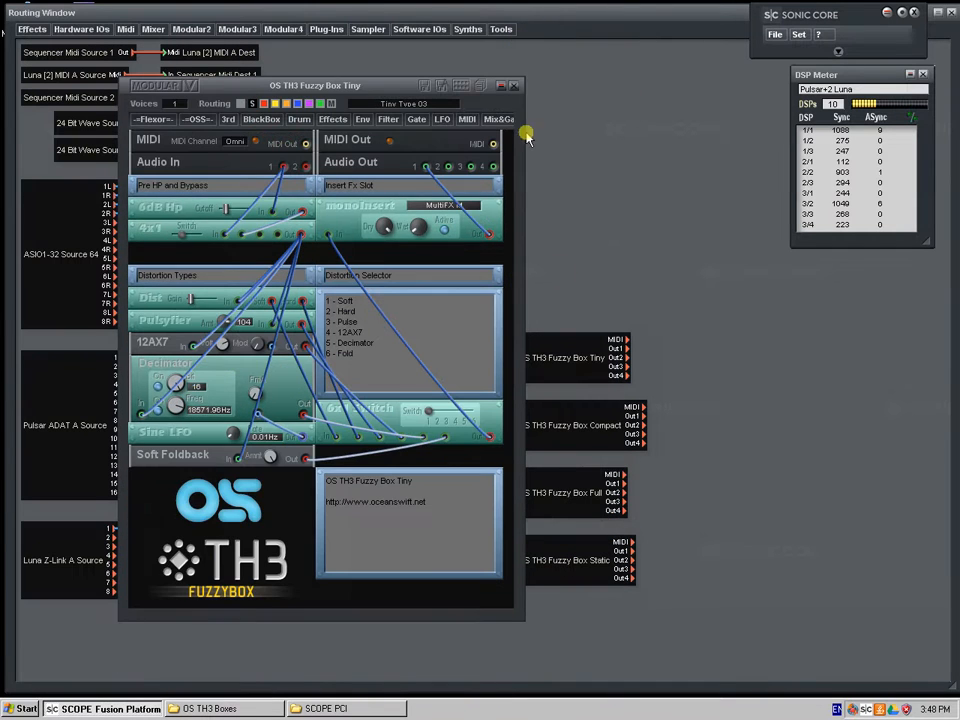
{"action": "left_click", "coordinate": [520, 75]}
Reopen OS TH3 Fuzzy Box Tiny, lower the Dist gain slightly and set the 6x1 distortion switch to 1 (Soft)
{"action": "left_click", "coordinate": [572, 376]}
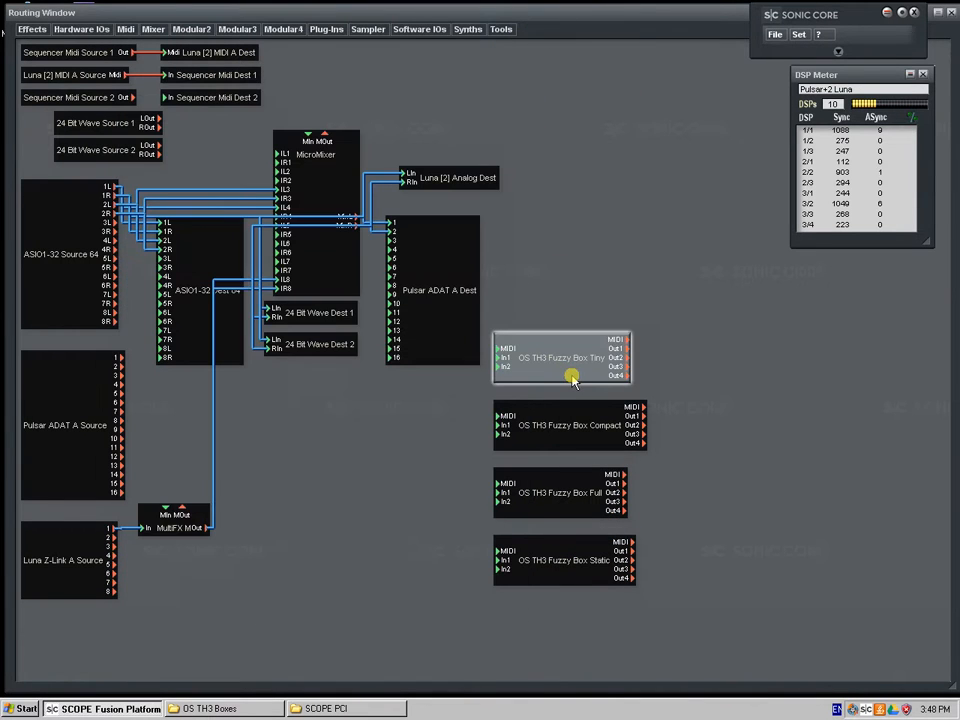
{"action": "double_click", "coordinate": [572, 376]}
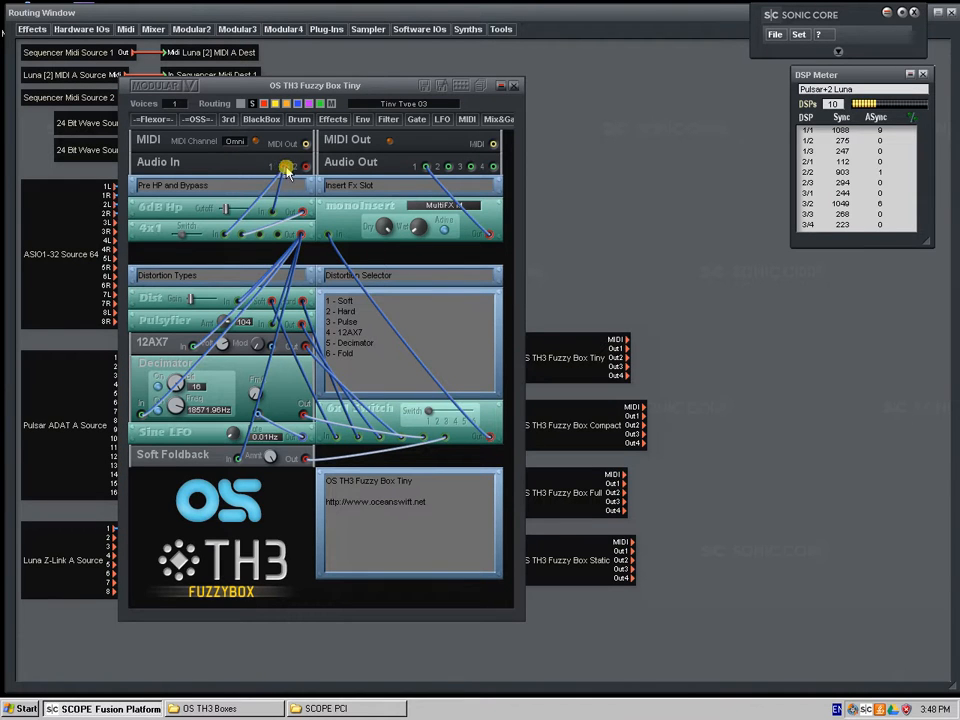
{"action": "left_click_drag", "start_coordinate": [287, 172], "coordinate": [331, 190]}
{"action": "left_click_drag", "start_coordinate": [196, 302], "coordinate": [182, 320]}
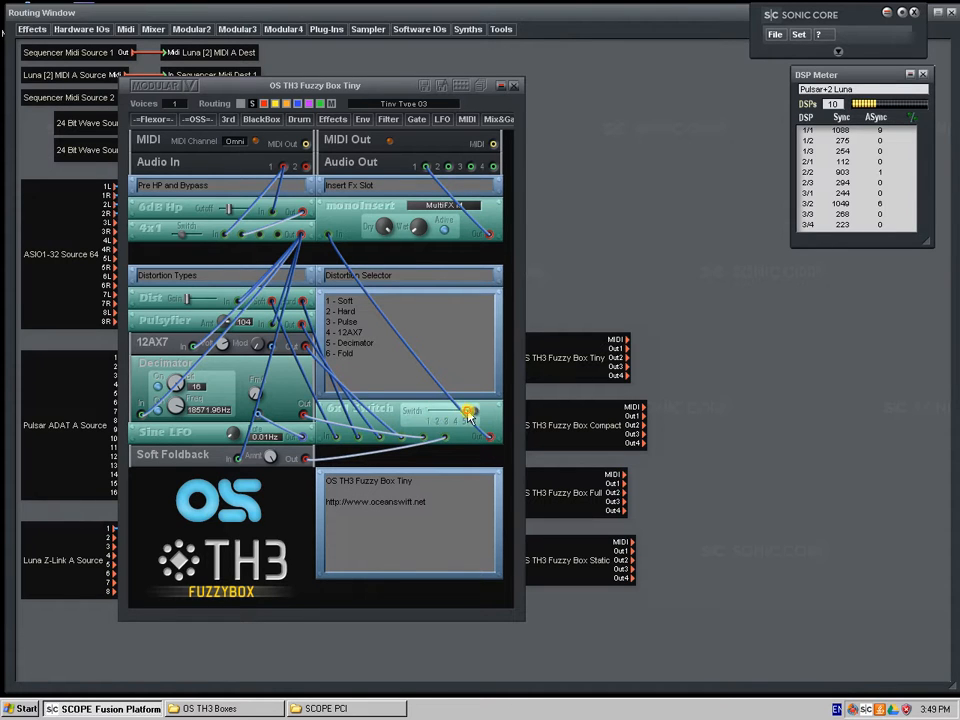
{"action": "left_click_drag", "start_coordinate": [467, 413], "coordinate": [334, 405]}
Switch off the Decimator's bit reduction and set its bit value to 15, leaving the distortion switch at 1
{"action": "left_click", "coordinate": [159, 390]}
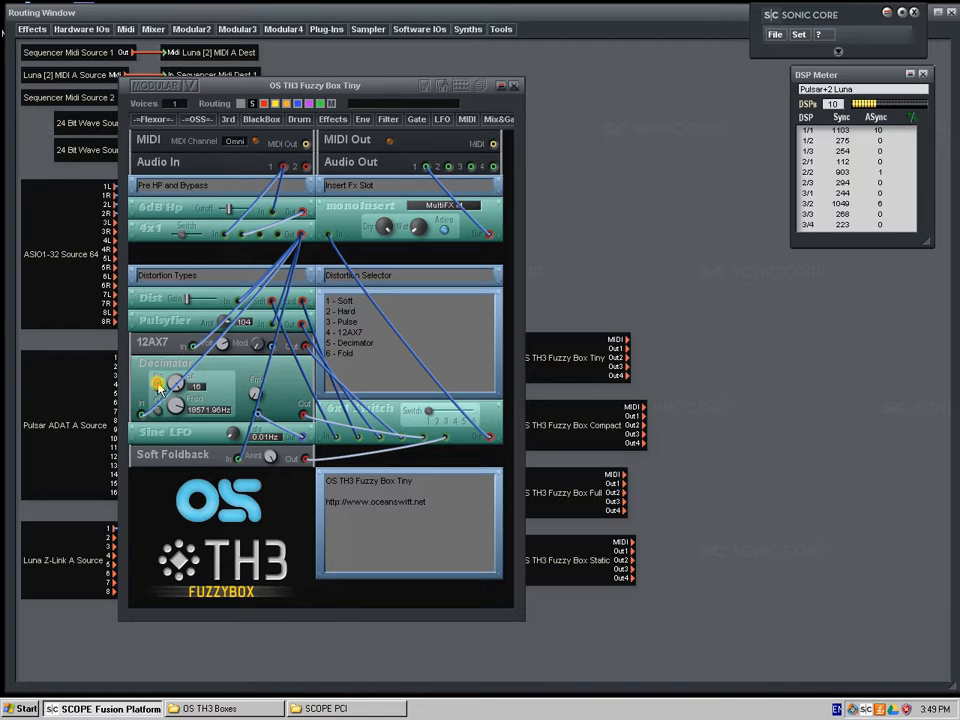
{"action": "left_click_drag", "start_coordinate": [177, 379], "coordinate": [219, 385]}
{"action": "left_click_drag", "start_coordinate": [190, 408], "coordinate": [222, 388]}
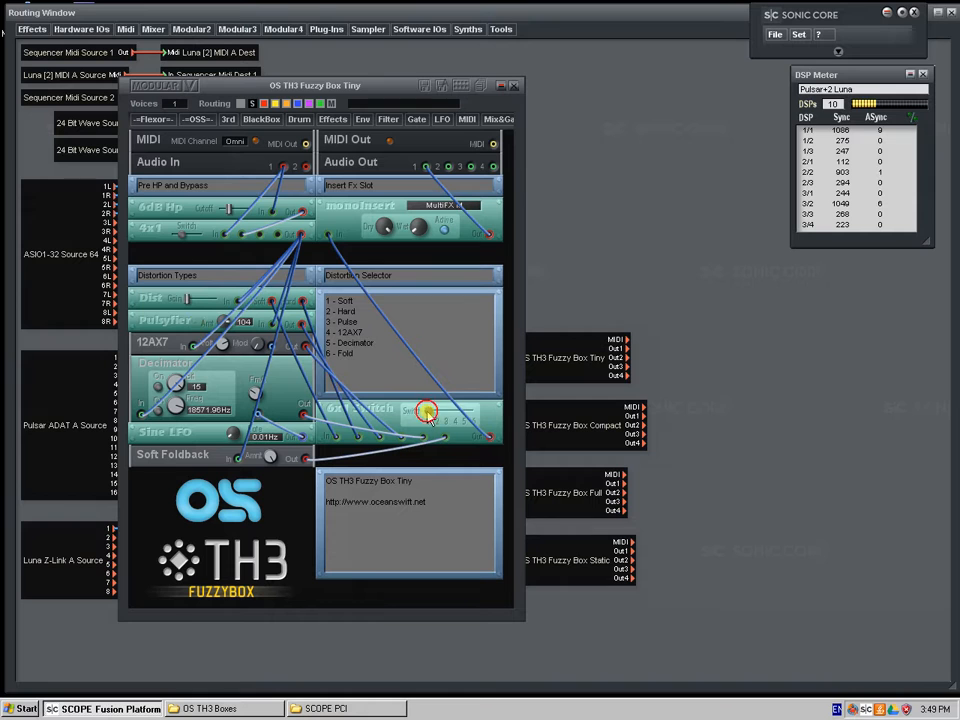
{"action": "mouse_move", "coordinate": [427, 412]}
{"action": "left_mouse_down"}
{"action": "mouse_move", "coordinate": [477, 420]}
{"action": "mouse_move", "coordinate": [448, 431]}
{"action": "mouse_move", "coordinate": [411, 421]}
{"action": "left_mouse_up"}
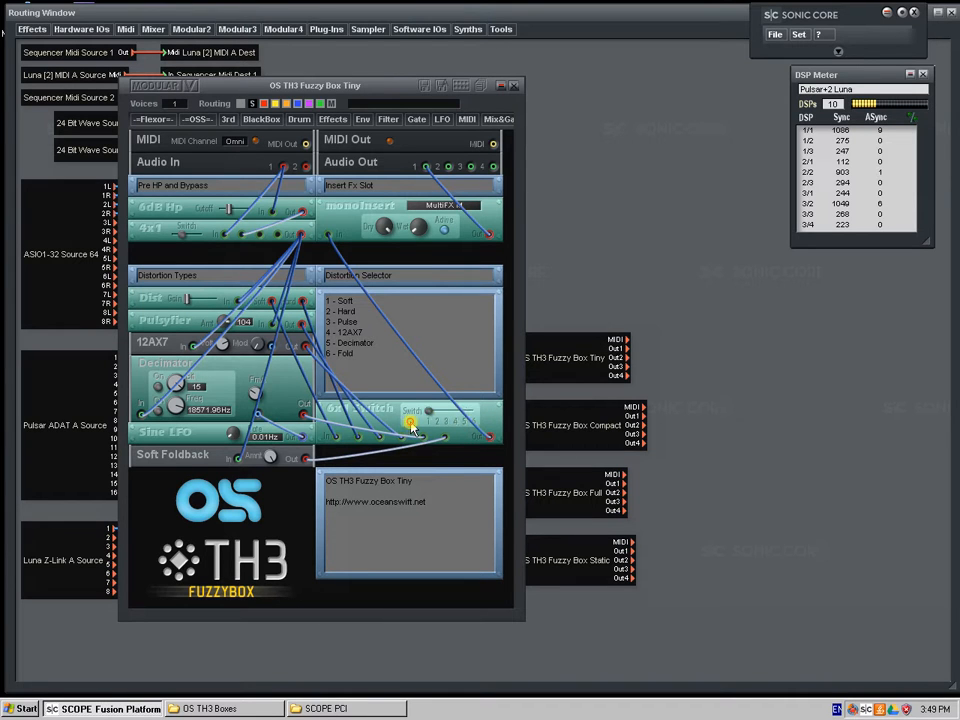
Open the preset list beside the Tiny device, expand the Faxi Tiny bank and enlarge the list to show all presets
{"action": "left_click", "coordinate": [480, 87]}
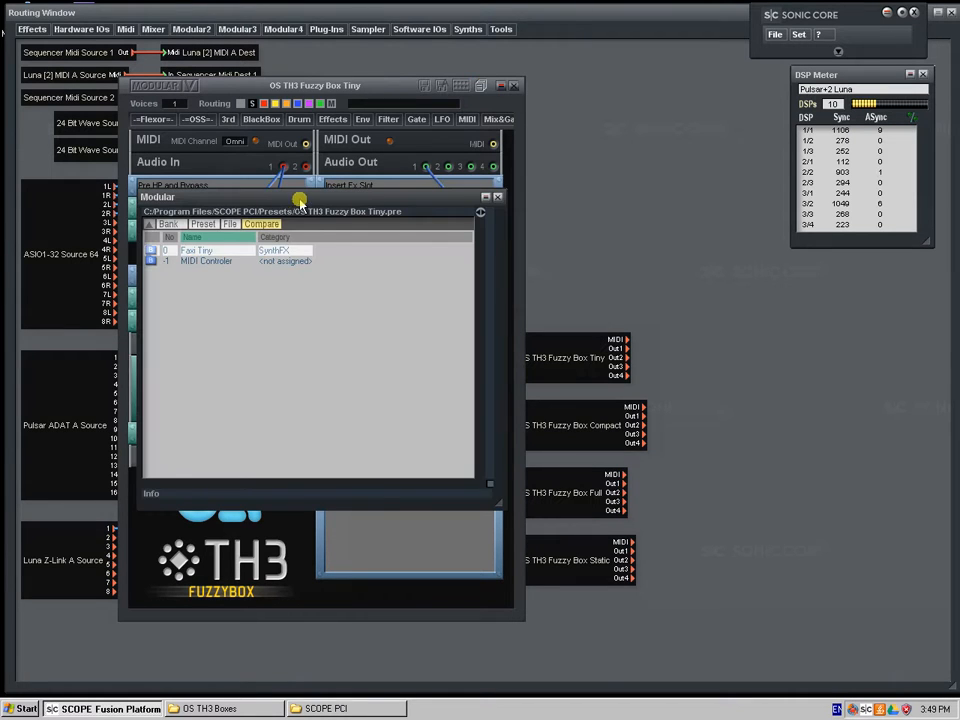
{"action": "left_click_drag", "start_coordinate": [298, 201], "coordinate": [726, 256]}
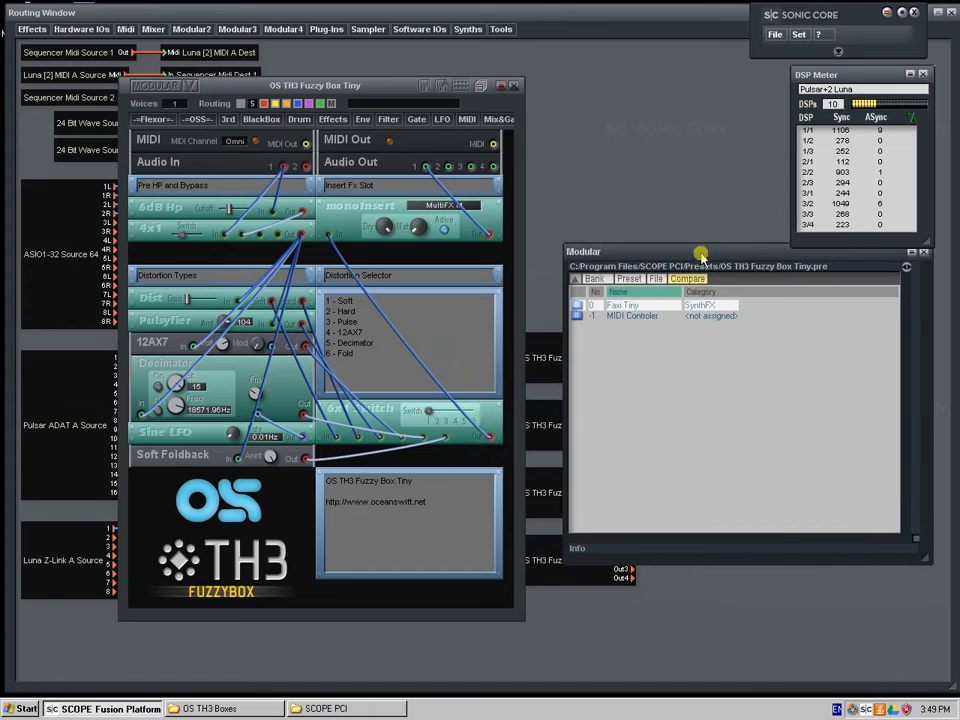
{"action": "left_click", "coordinate": [575, 306]}
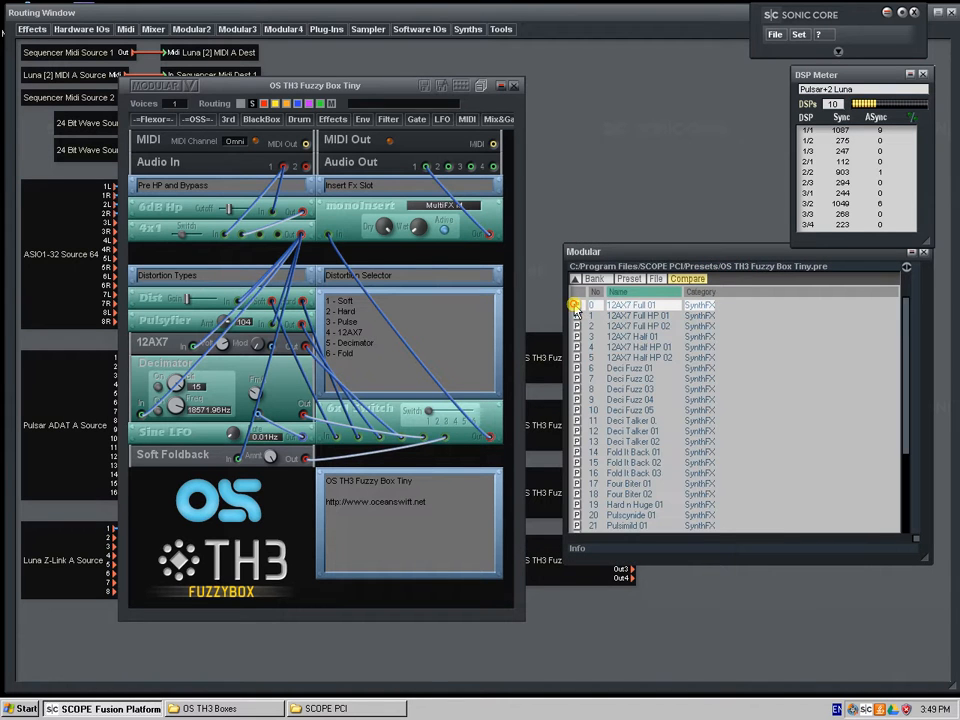
{"action": "left_click_drag", "start_coordinate": [926, 551], "coordinate": [906, 686]}
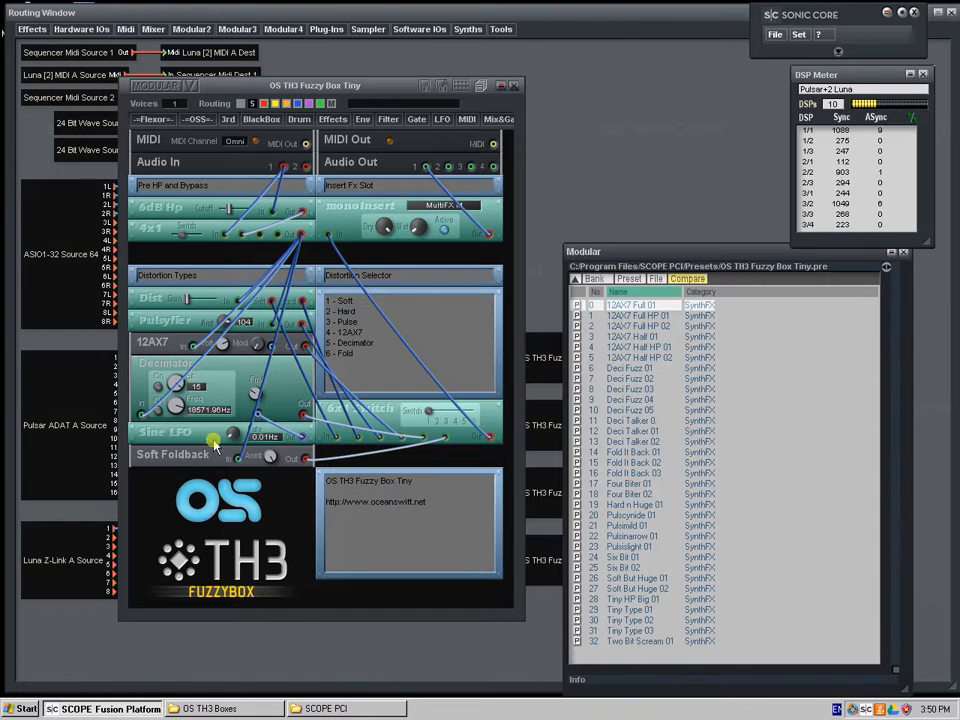
Try presets such as Deci Fuzz 03 and Tiny HP Big 01, load Tiny Type 03, and close the Tiny device
{"action": "left_click", "coordinate": [641, 370]}
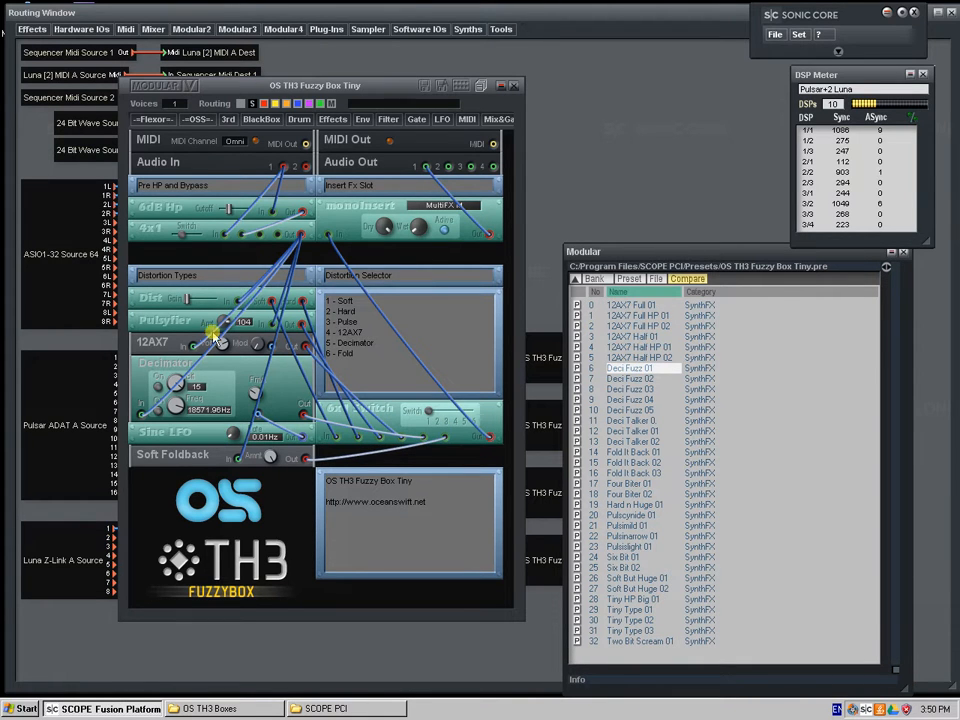
{"action": "left_click", "coordinate": [634, 421]}
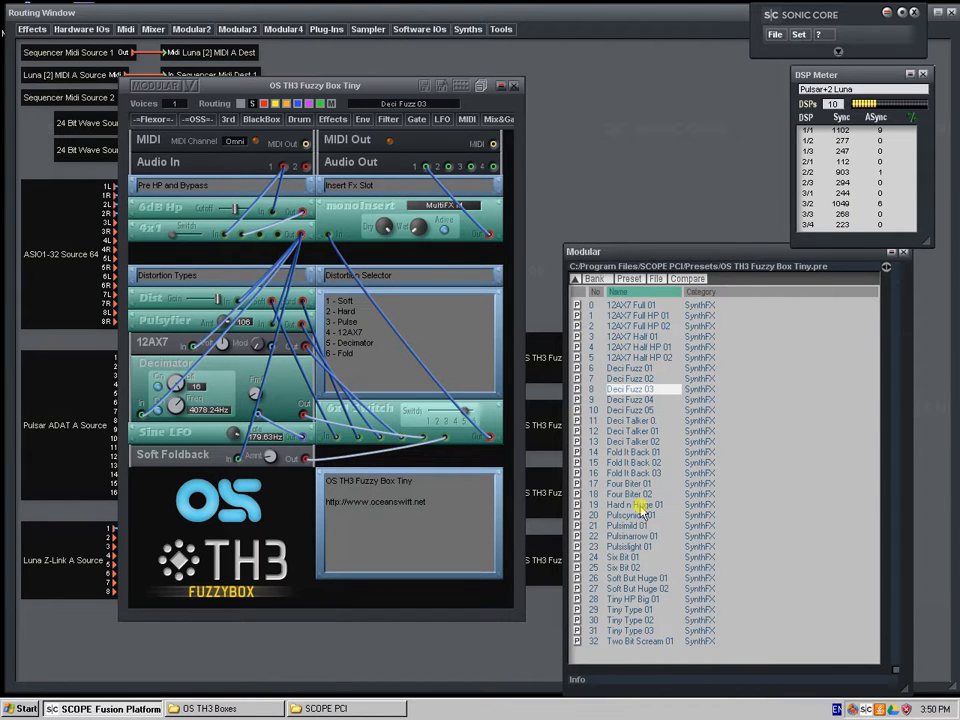
{"action": "left_click", "coordinate": [636, 562]}
{"action": "left_click", "coordinate": [629, 600]}
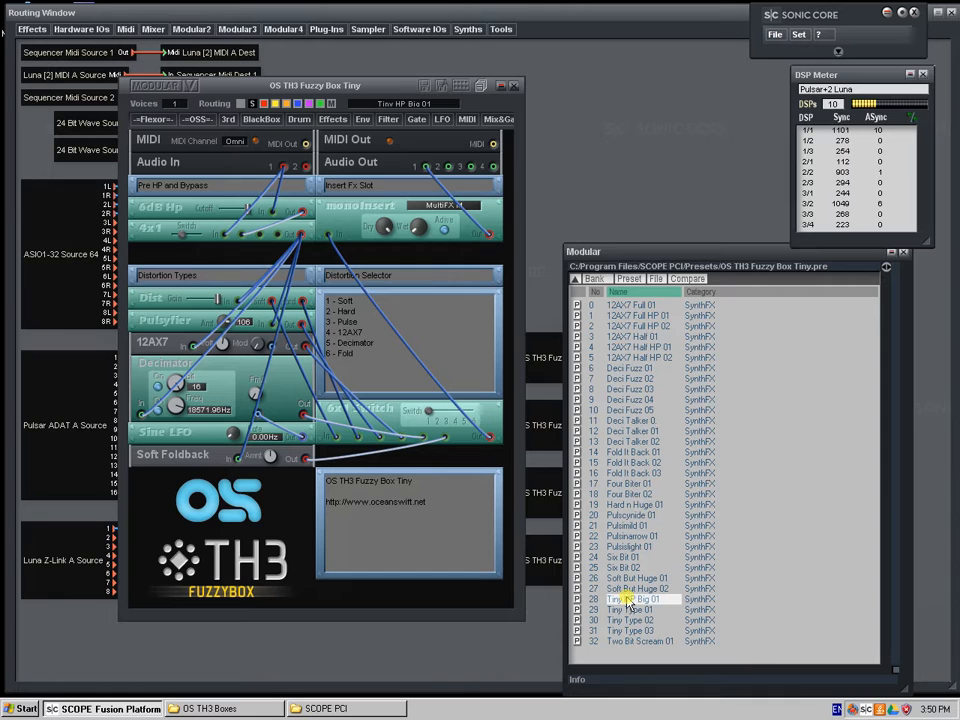
{"action": "left_click", "coordinate": [622, 631]}
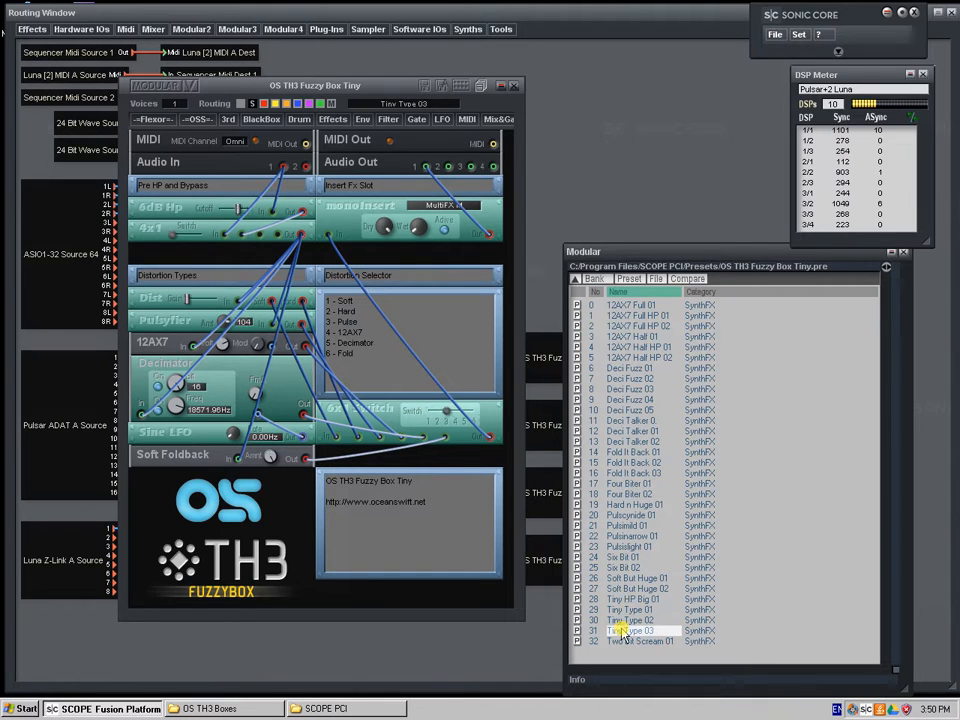
{"action": "left_click", "coordinate": [516, 88]}
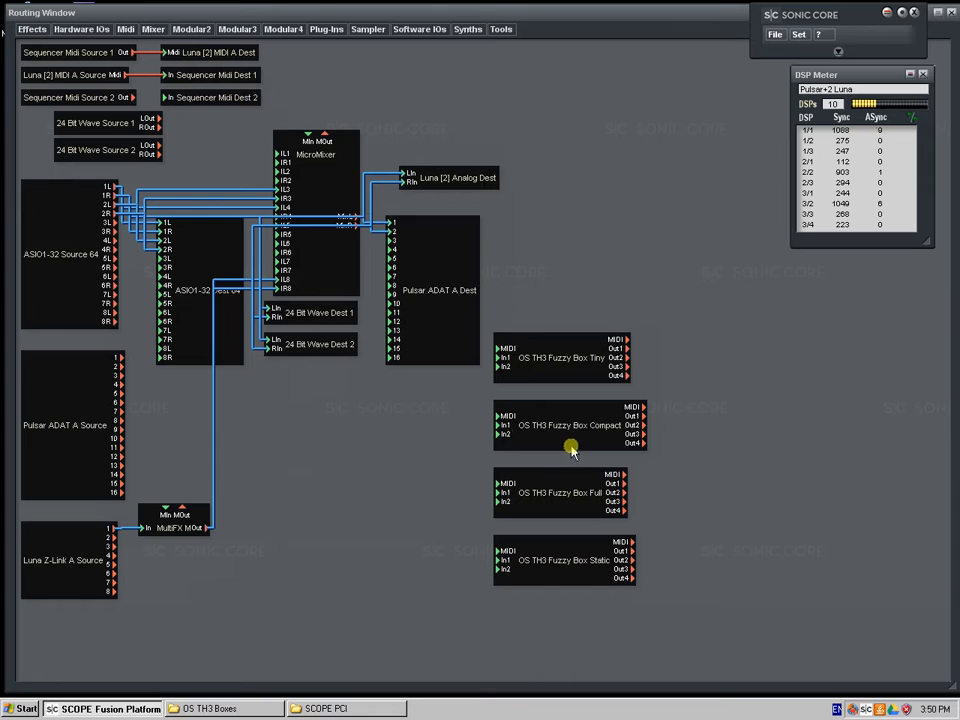
{"action": "double_click", "coordinate": [562, 368]}
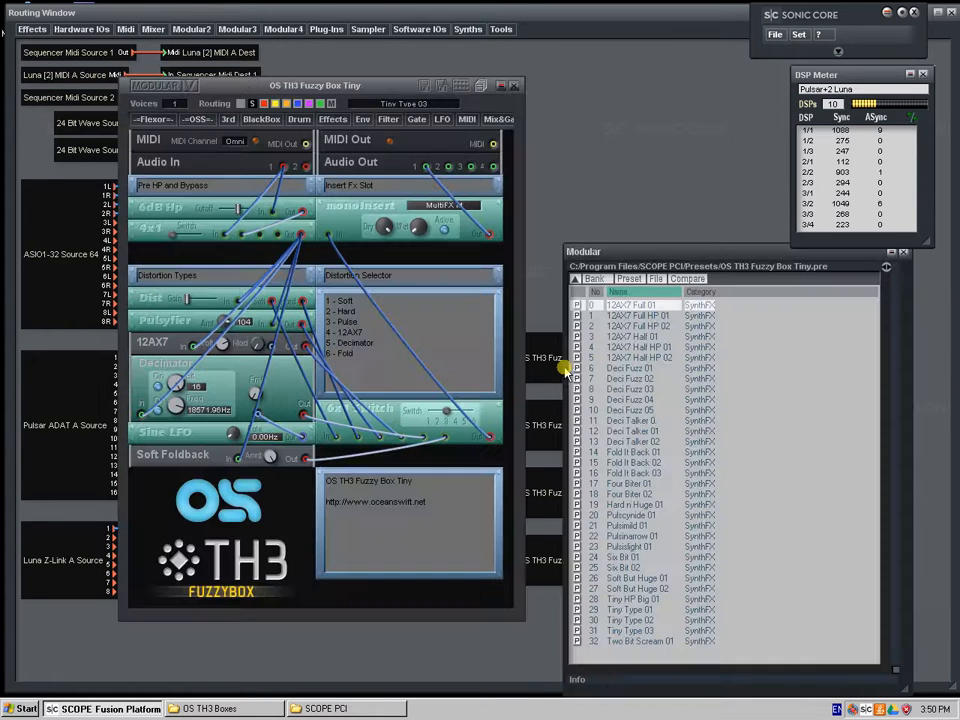
{"action": "left_click", "coordinate": [515, 87]}
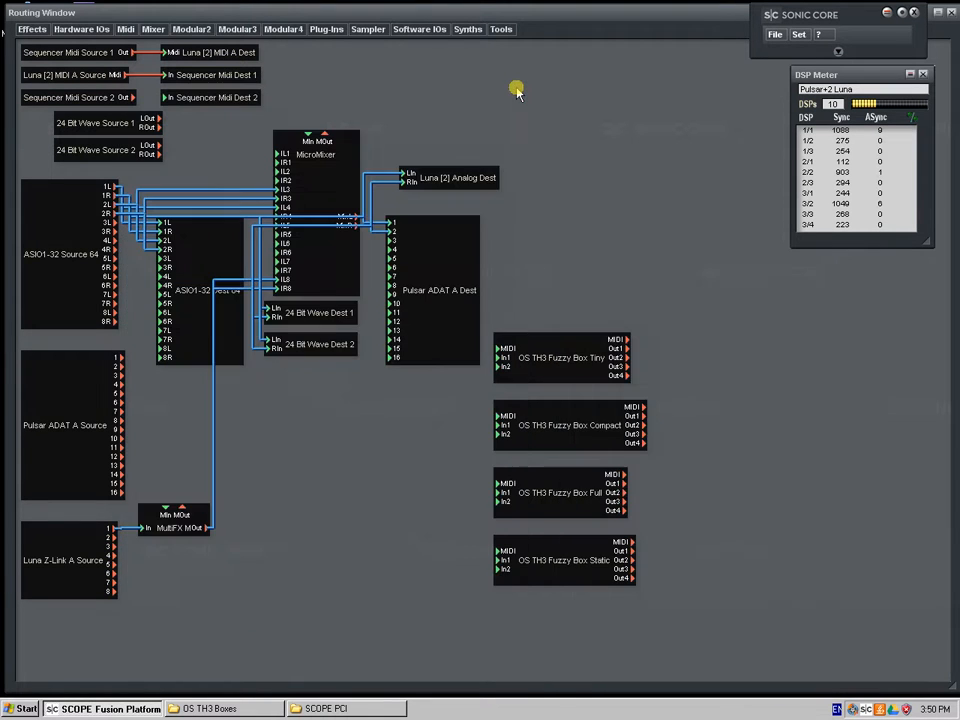
Open OS TH3 Fuzzy Box Compact, view all presets in its Fuzzy Faxi Compact bank, and close the preset list
{"action": "double_click", "coordinate": [579, 438]}
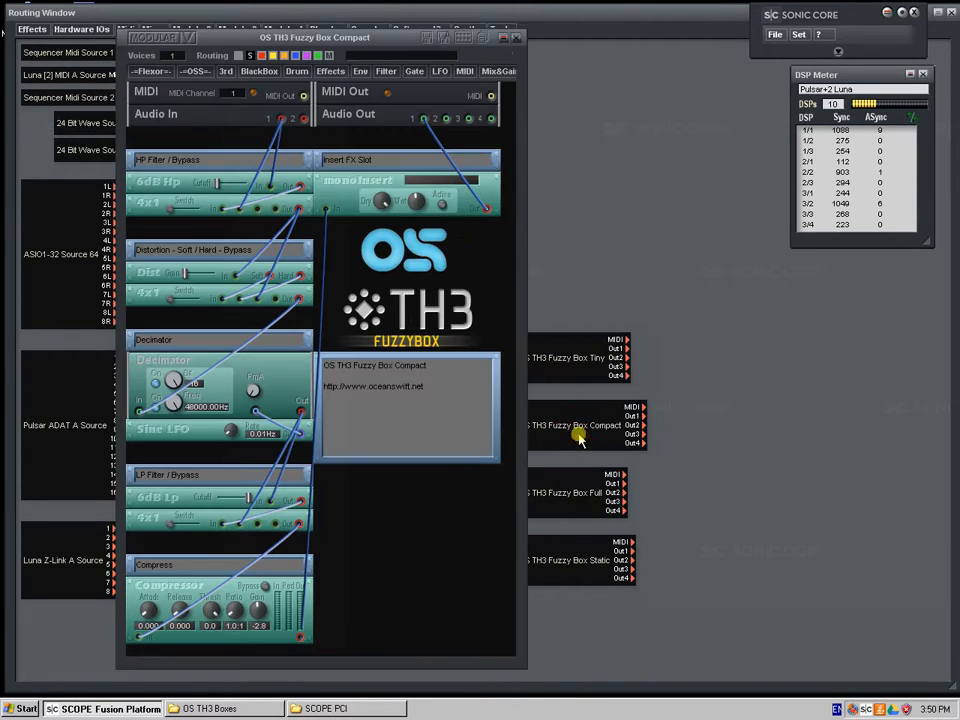
{"action": "double_click", "coordinate": [482, 42]}
{"action": "left_click", "coordinate": [483, 41]}
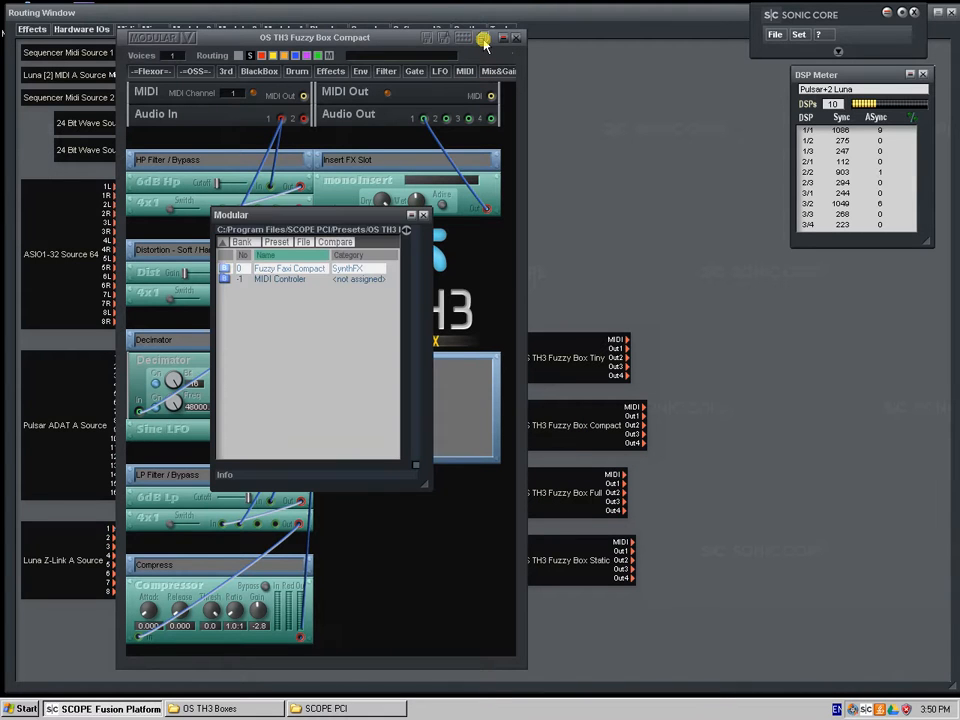
{"action": "left_click", "coordinate": [226, 271]}
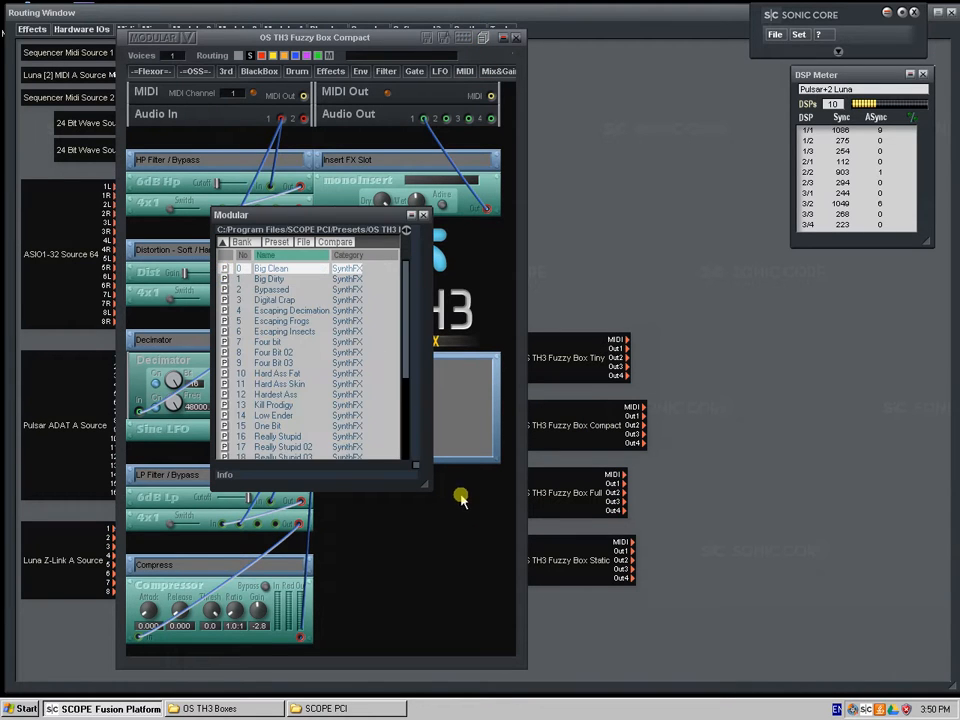
{"action": "left_click_drag", "start_coordinate": [425, 483], "coordinate": [443, 645]}
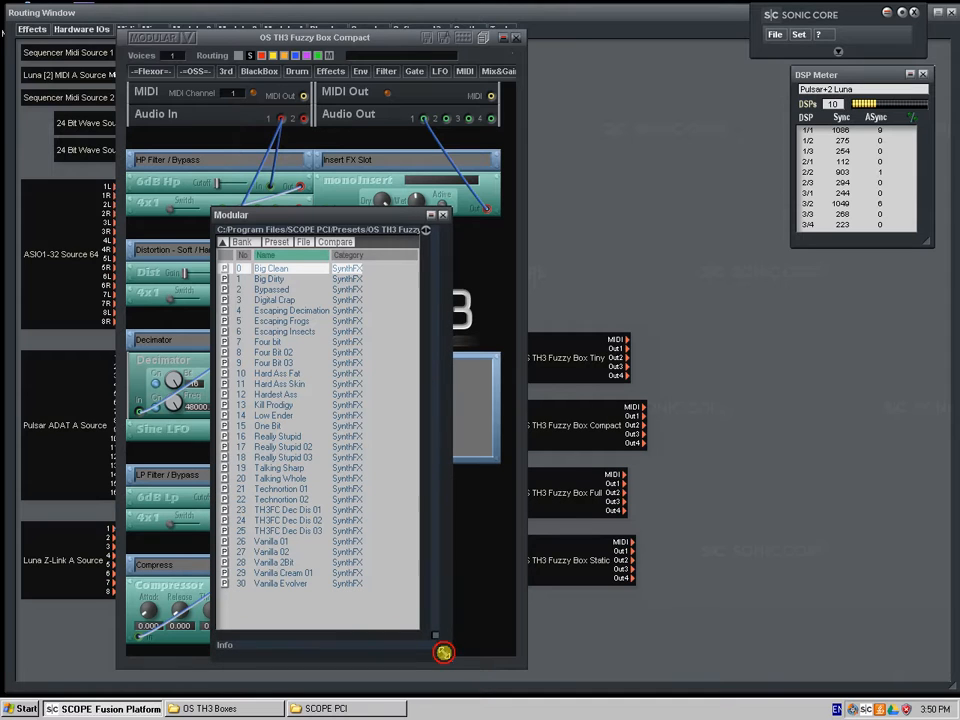
{"action": "left_click", "coordinate": [439, 215]}
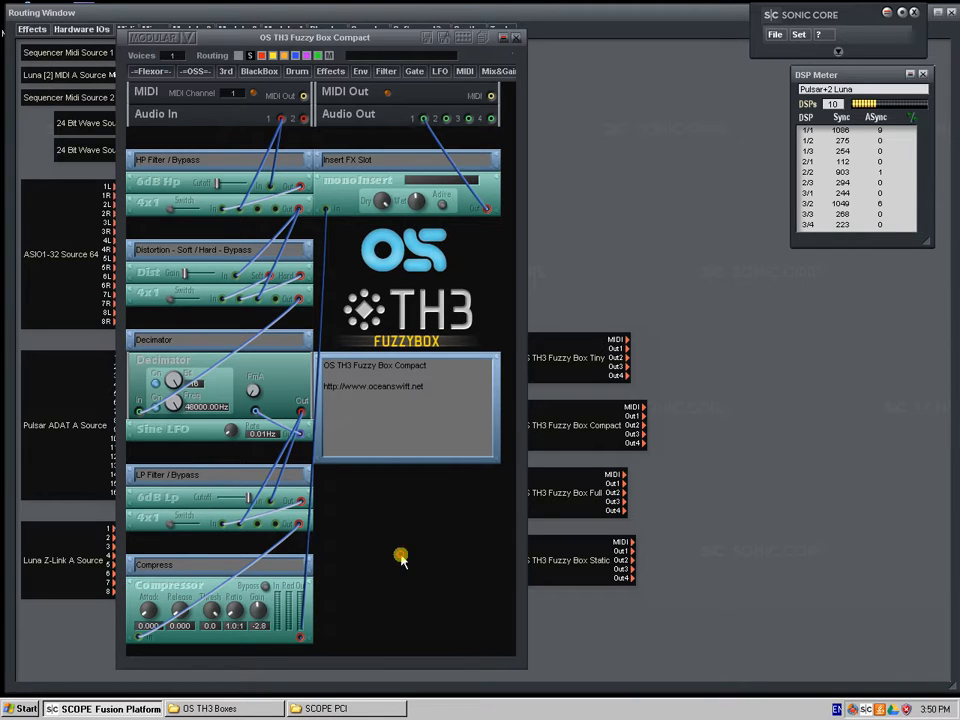
Hide and show all patch cables in the Compact device to compare its layout with and without routing
{"action": "left_click", "coordinate": [241, 57]}
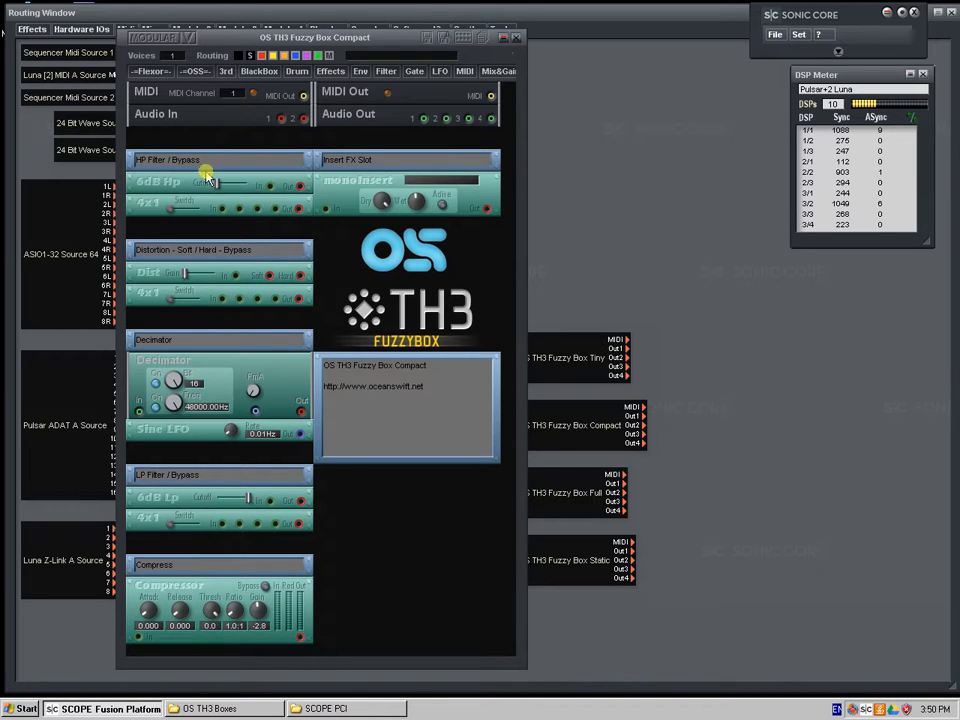
{"action": "left_click", "coordinate": [243, 57]}
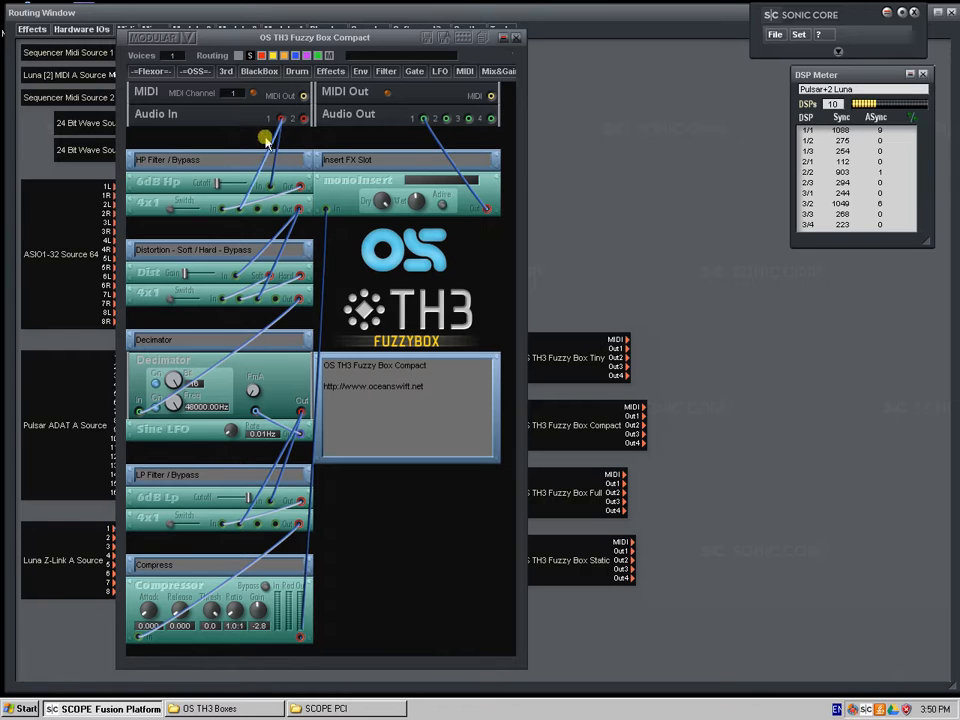
{"action": "left_click", "coordinate": [238, 57]}
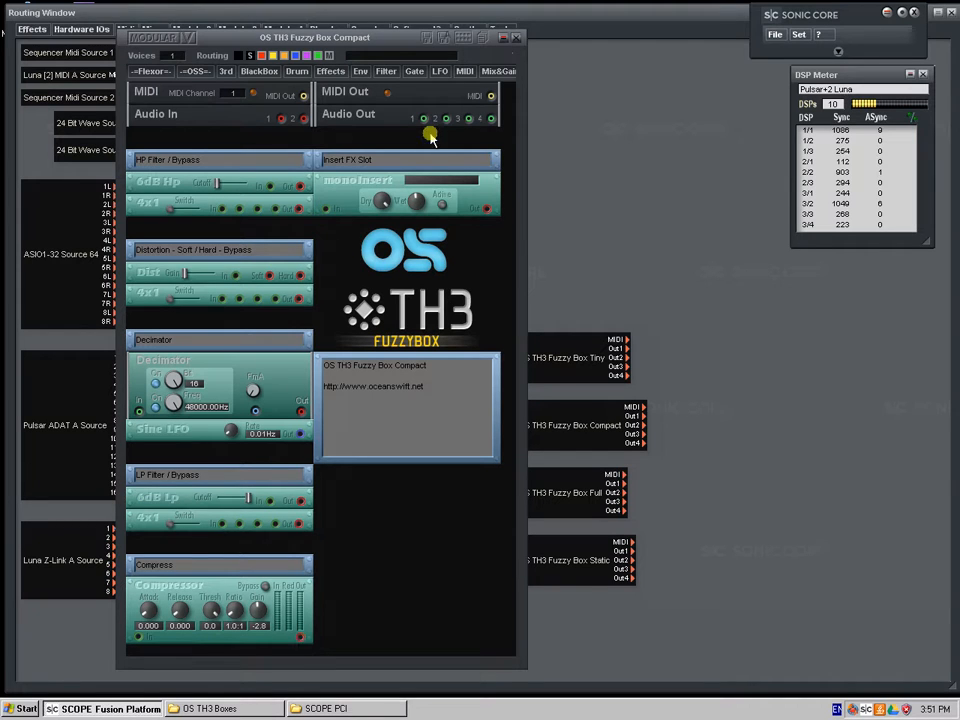
{"action": "left_click", "coordinate": [242, 56]}
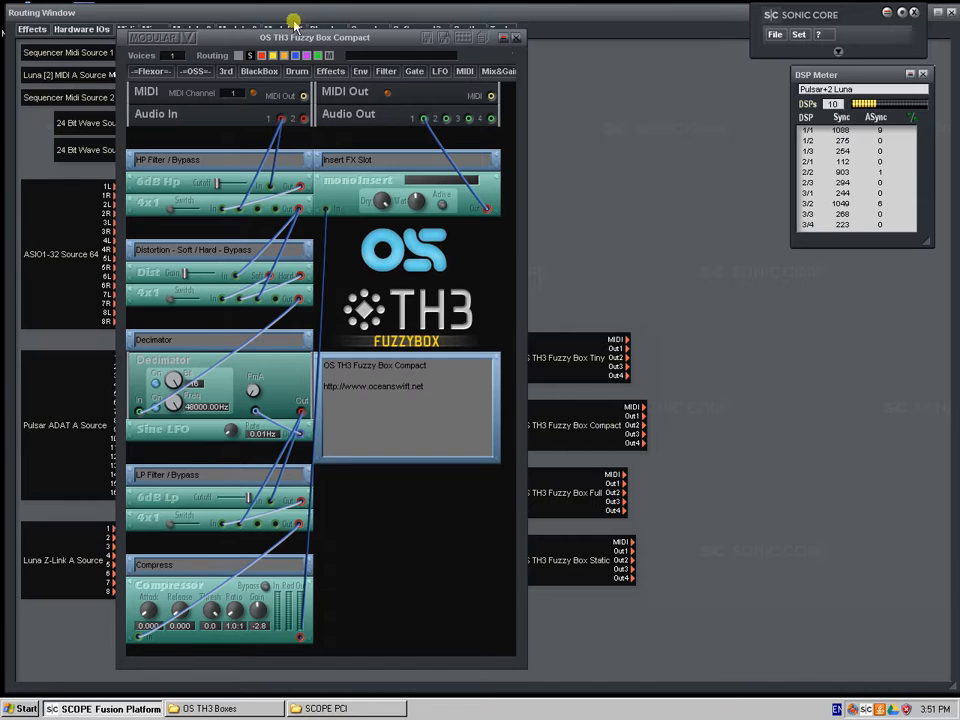
Show only the selected module's cables and inspect the connections of the 6dB Hp, Dist, 4x1 and Decimator modules
{"action": "left_click", "coordinate": [252, 56]}
{"action": "left_click", "coordinate": [158, 184]}
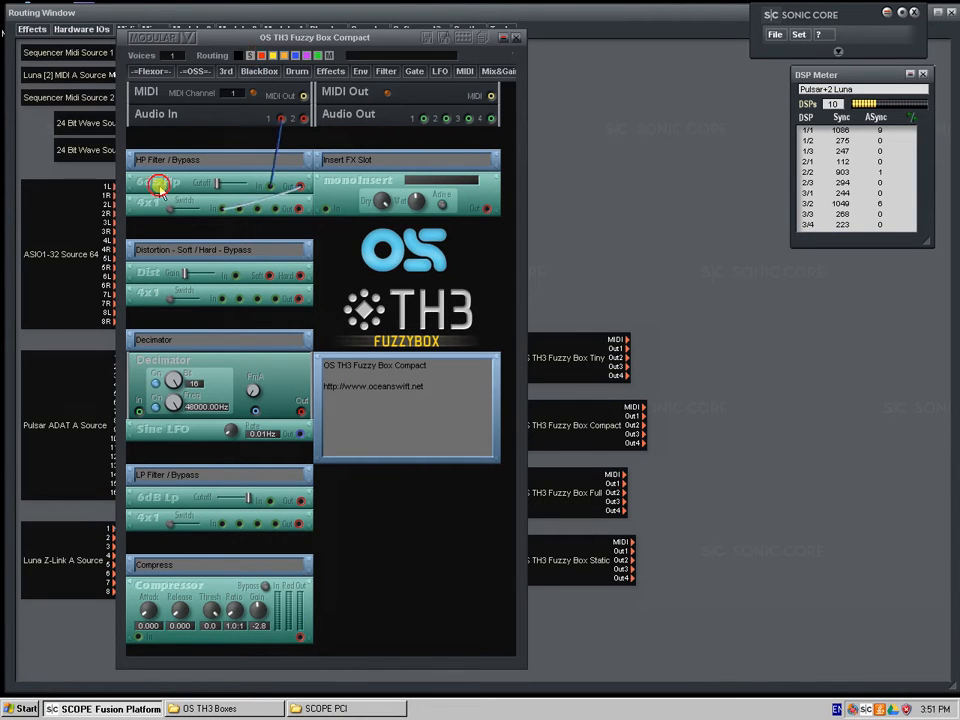
{"action": "left_click", "coordinate": [139, 277]}
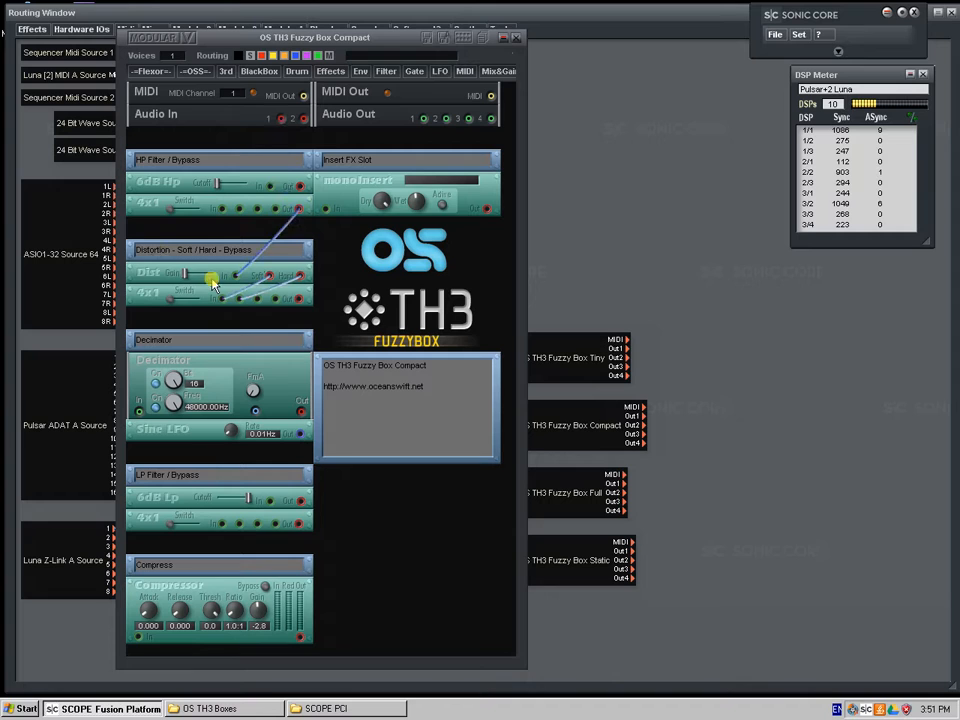
{"action": "left_click", "coordinate": [148, 299]}
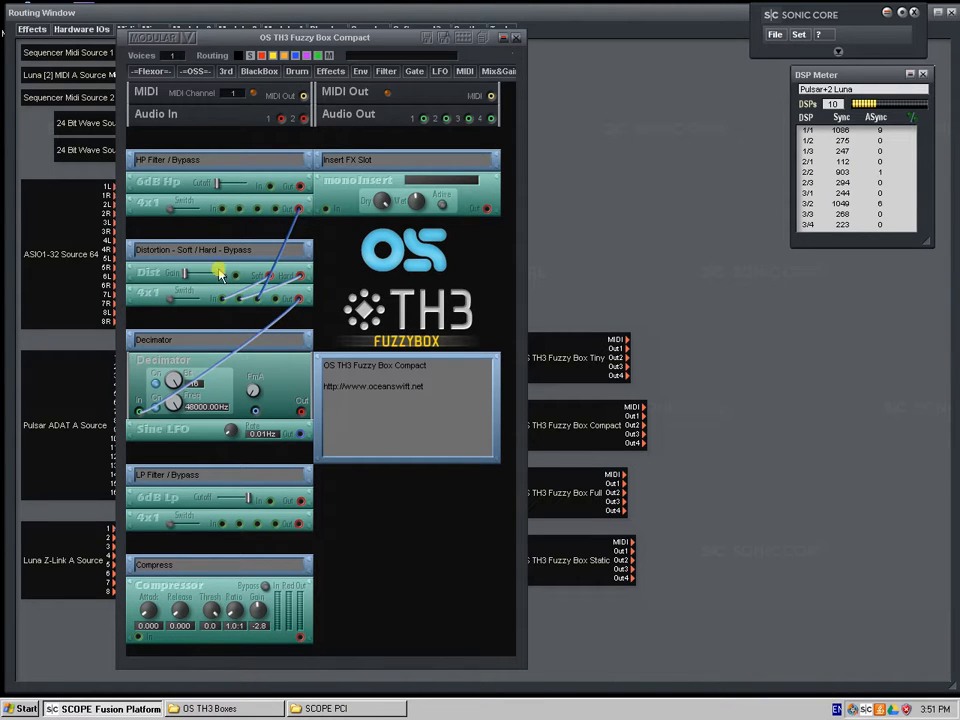
{"action": "left_click", "coordinate": [144, 382]}
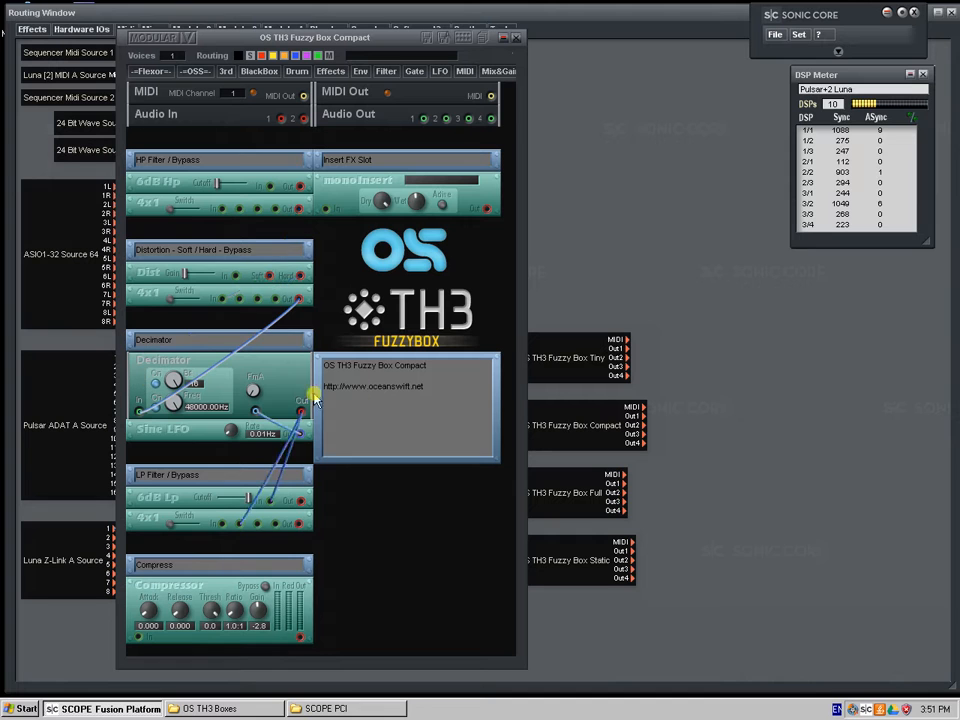
{"action": "left_click_drag", "start_coordinate": [208, 77], "coordinate": [194, 69]}
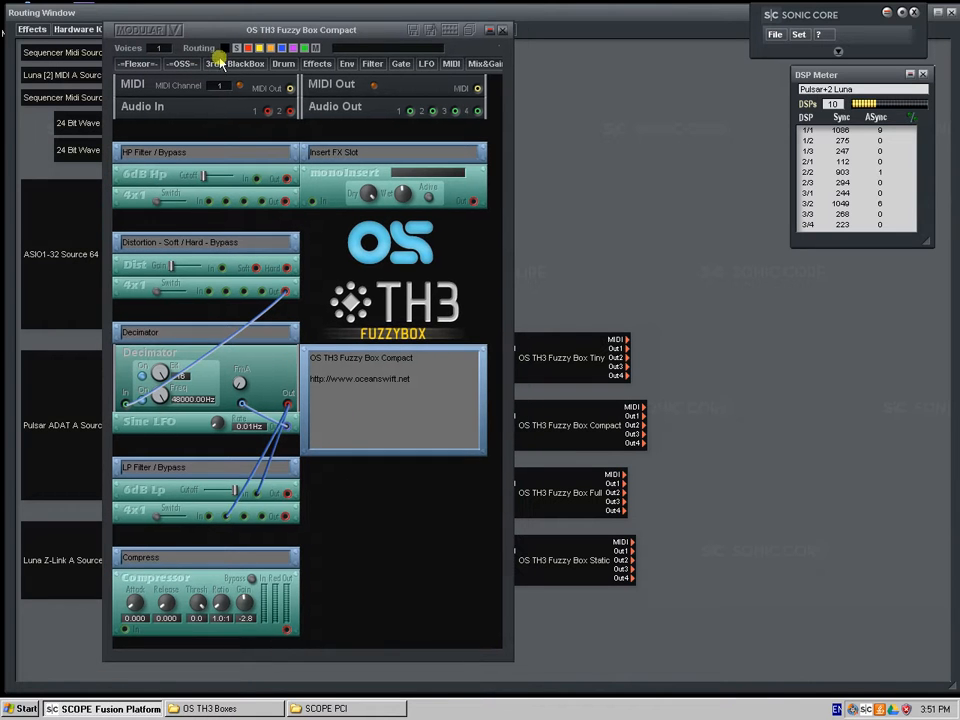
Show all patch cables in the Compact device again and briefly bring up the Tiny device to compare layouts
{"action": "left_click", "coordinate": [229, 49]}
{"action": "left_click", "coordinate": [233, 49]}
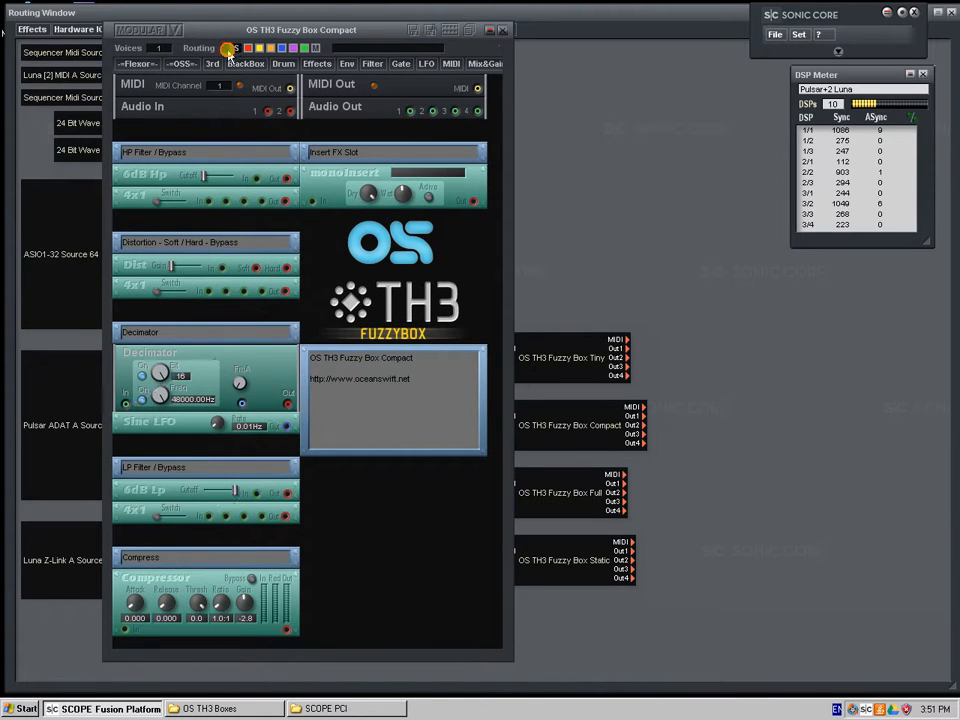
{"action": "left_click", "coordinate": [229, 50]}
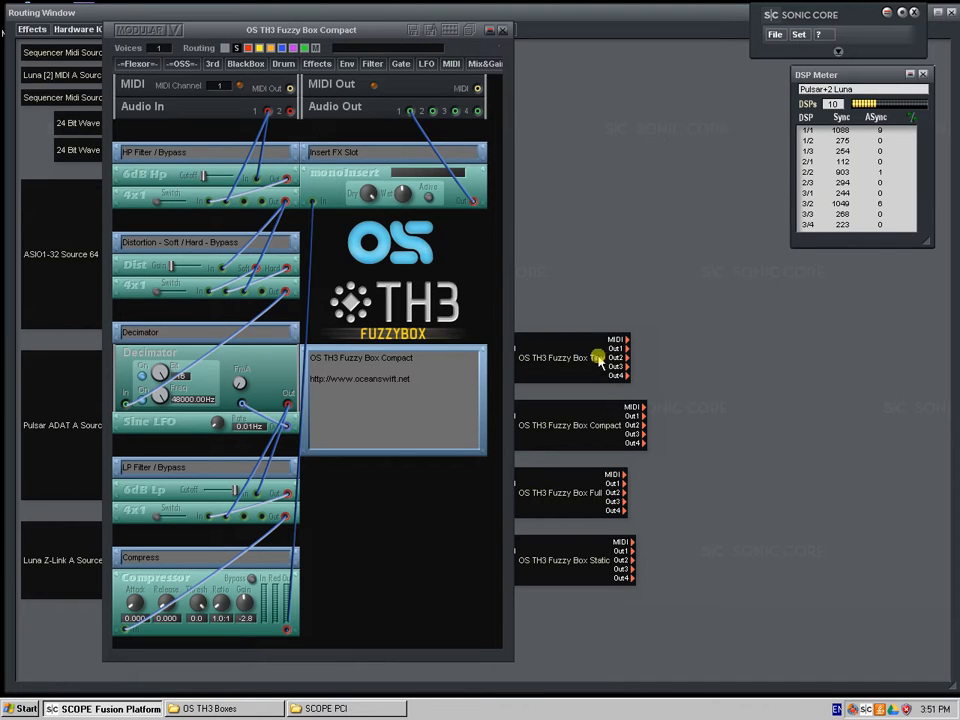
{"action": "double_click", "coordinate": [560, 366]}
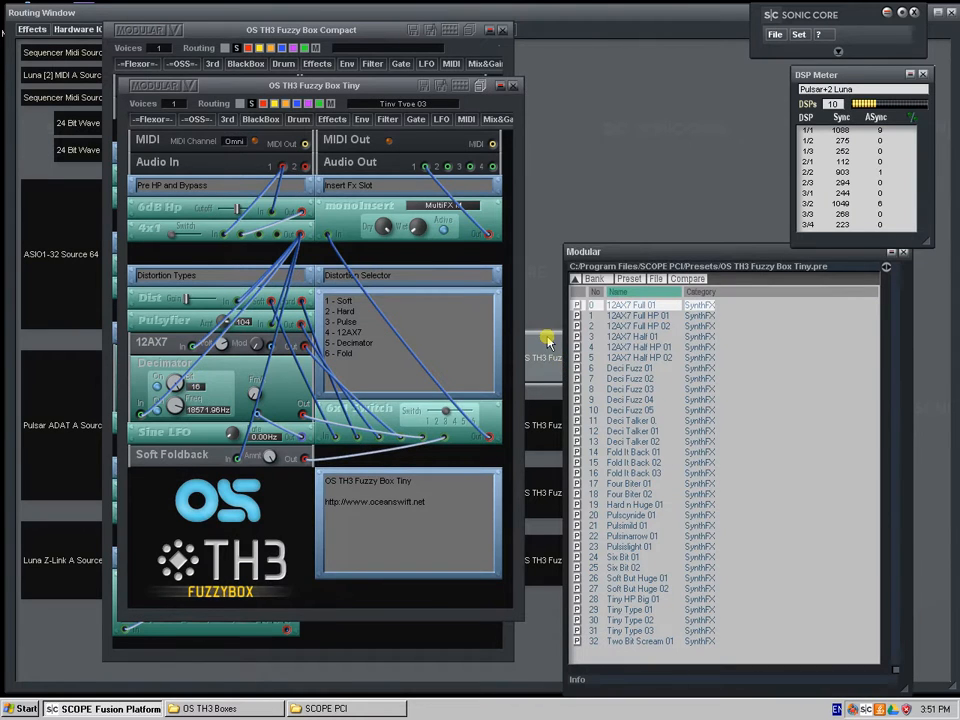
{"action": "double_click", "coordinate": [547, 340]}
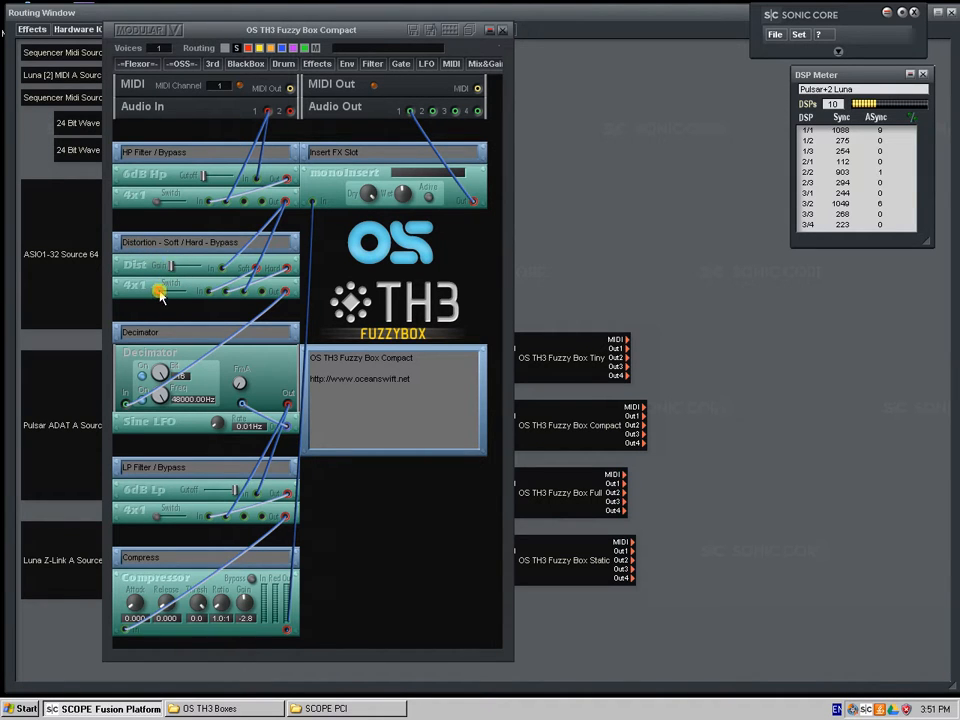
Try the 4x1 switch positions in the Compact device's soft/hard distortion section
{"action": "left_click_drag", "start_coordinate": [170, 290], "coordinate": [162, 295]}
{"action": "left_click", "coordinate": [167, 297]}
{"action": "left_click_drag", "start_coordinate": [172, 293], "coordinate": [155, 299]}
Browse the insert effect categories, including Mastering, for the Compact device's empty monoInsert slot
{"action": "right_click", "coordinate": [418, 181]}
{"action": "mouse_move", "coordinate": [430, 187]}
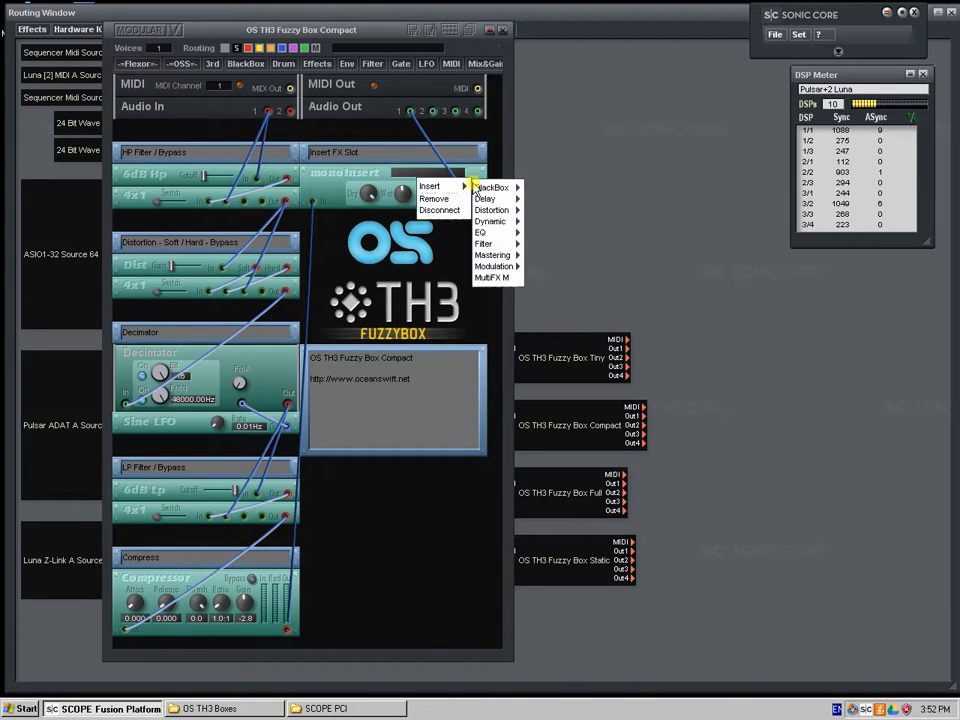
{"action": "mouse_move", "coordinate": [515, 248]}
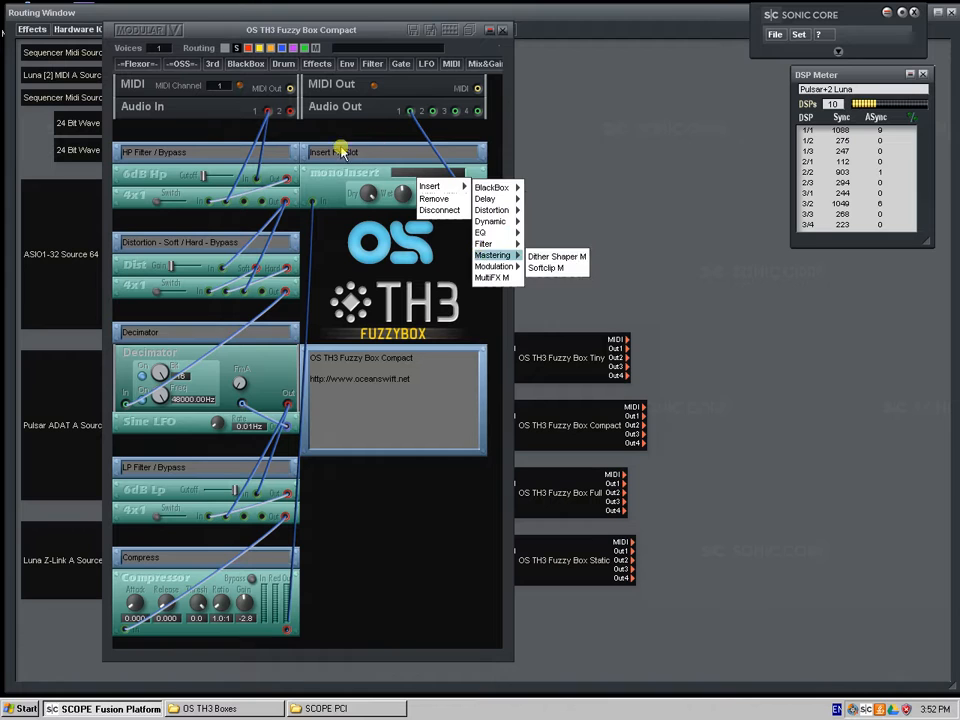
{"action": "left_click", "coordinate": [545, 256]}
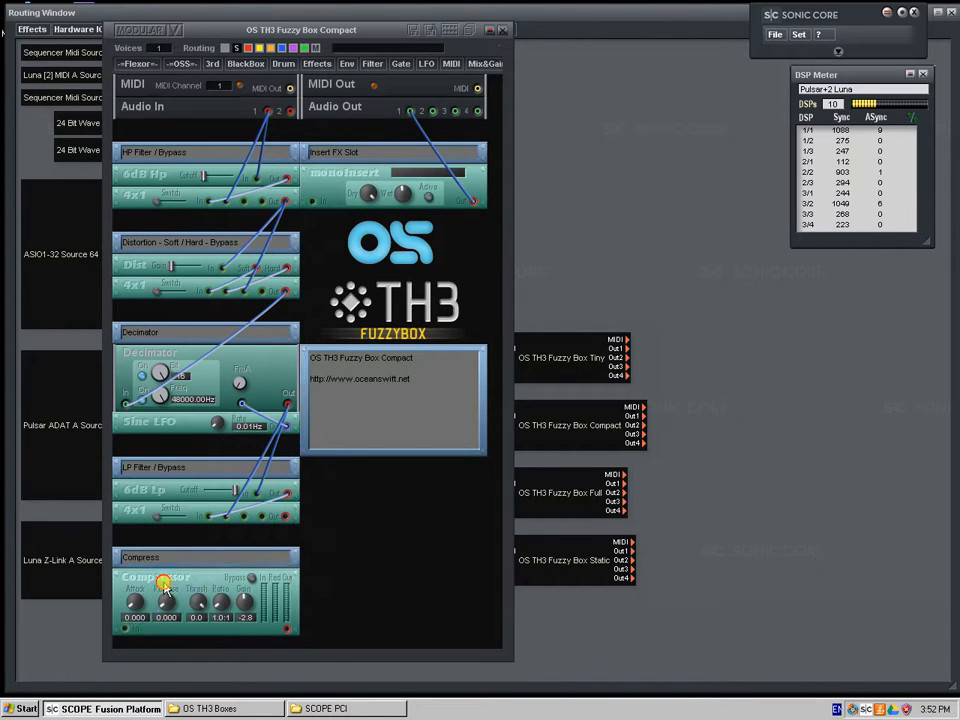
Load the Kill Prodigy preset from the Compact device's preset list, inspect its settings, and close the device
{"action": "left_click", "coordinate": [465, 31]}
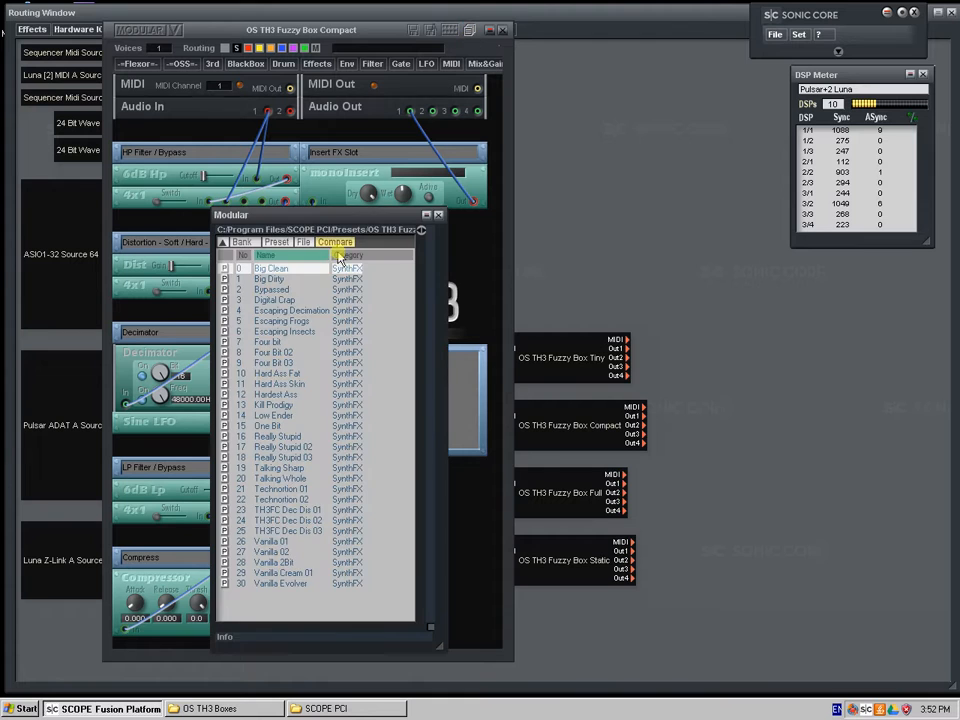
{"action": "left_click_drag", "start_coordinate": [336, 214], "coordinate": [518, 218]}
{"action": "left_click", "coordinate": [454, 403]}
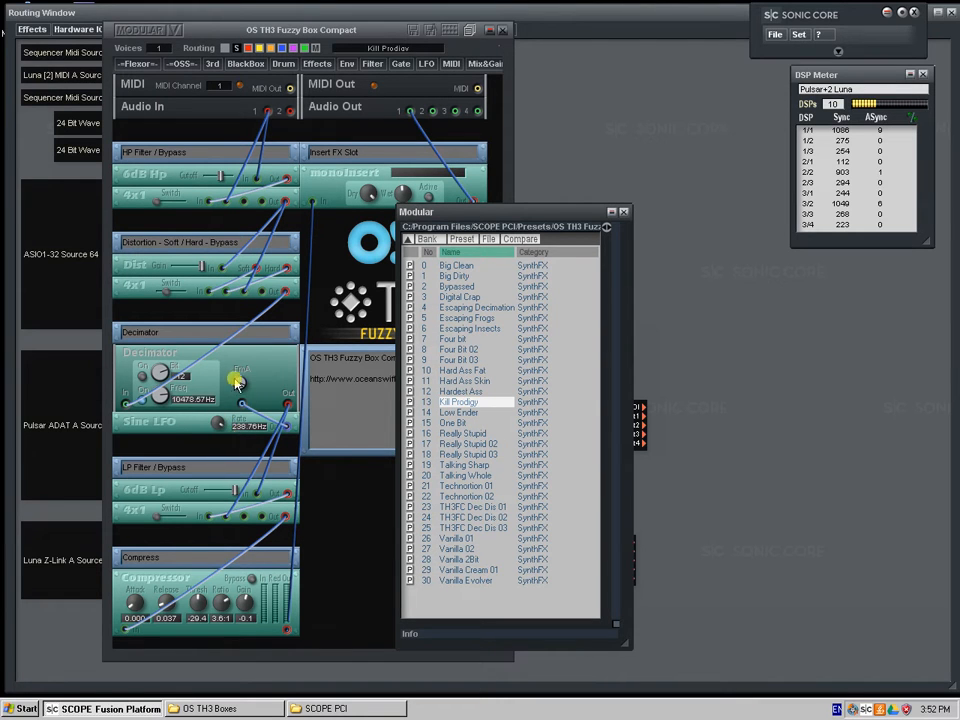
{"action": "left_click", "coordinate": [220, 428]}
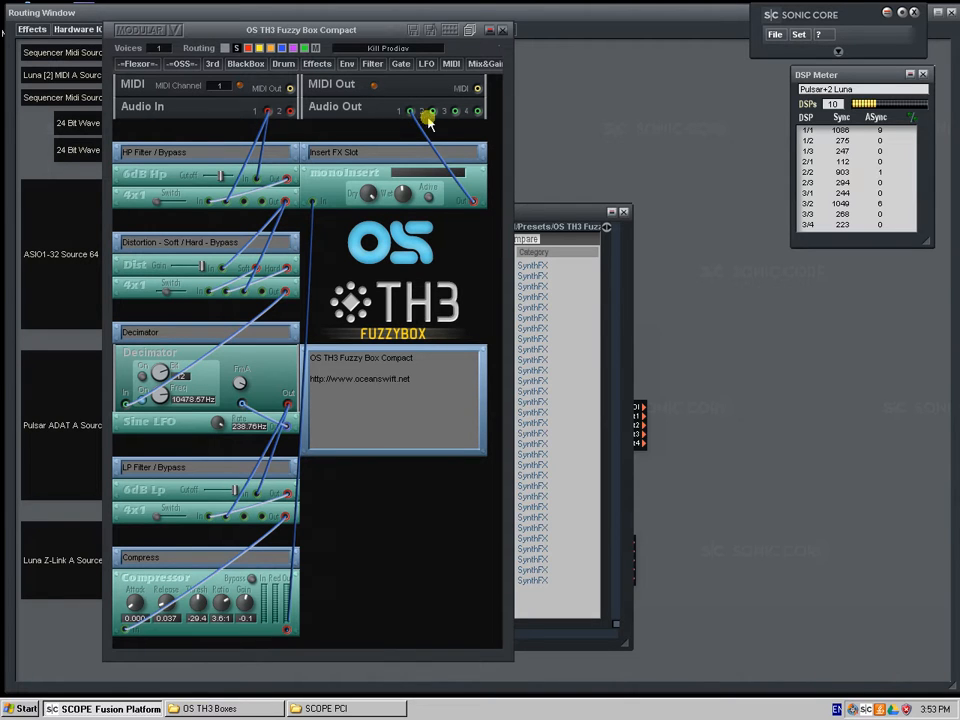
{"action": "left_click", "coordinate": [506, 34]}
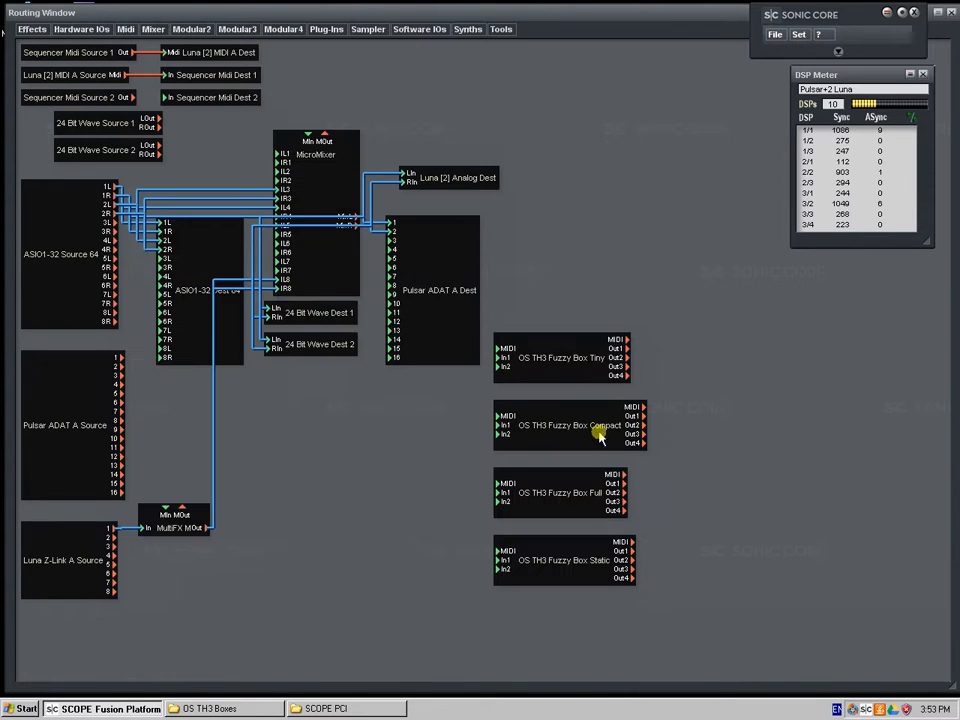
Open OS TH3 Fuzzy Box Tiny and view the effects available for its monoInsert slot without inserting one
{"action": "double_click", "coordinate": [612, 352]}
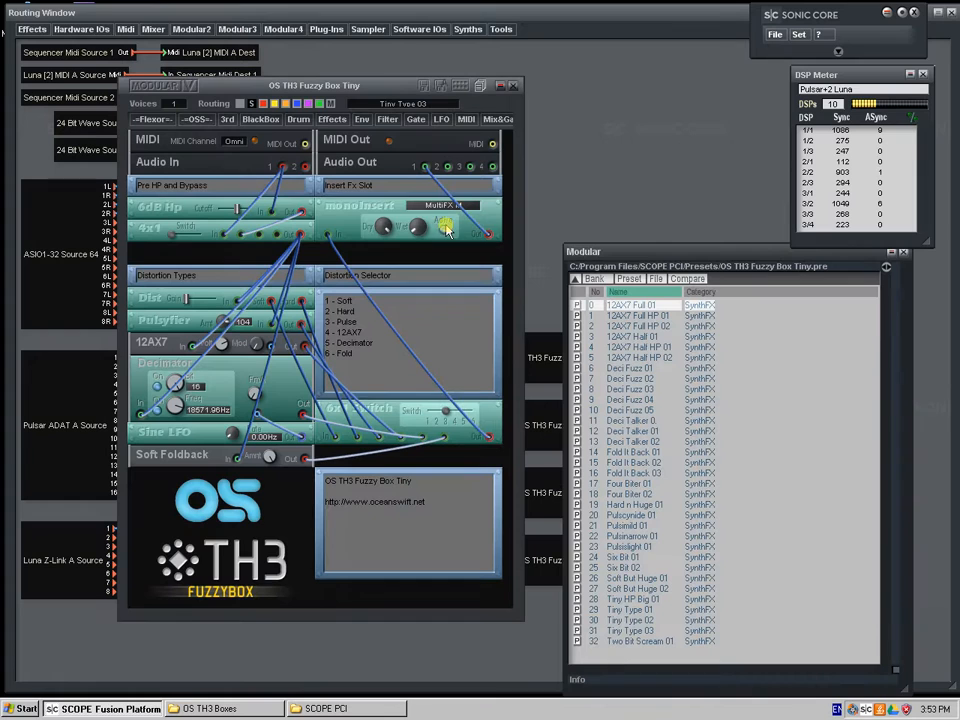
{"action": "mouse_move", "coordinate": [378, 207]}
{"action": "left_mouse_down"}
{"action": "mouse_move", "coordinate": [272, 171]}
{"action": "mouse_move", "coordinate": [341, 214]}
{"action": "mouse_move", "coordinate": [362, 176]}
{"action": "mouse_move", "coordinate": [367, 189]}
{"action": "left_mouse_up"}
{"action": "right_click", "coordinate": [428, 208]}
{"action": "mouse_move", "coordinate": [445, 223]}
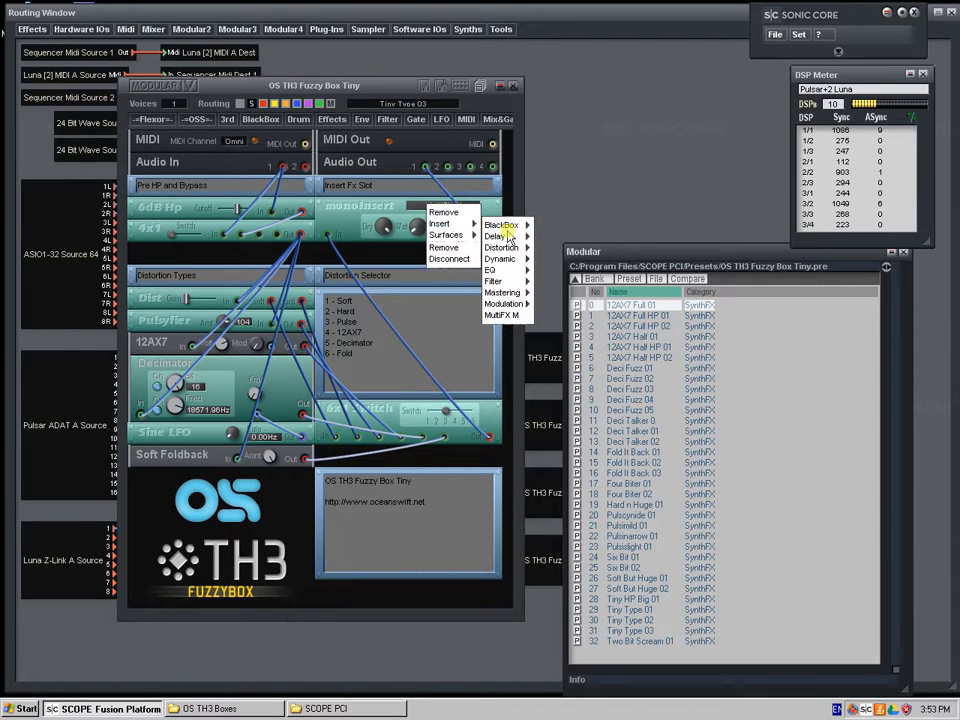
{"action": "left_click", "coordinate": [541, 211]}
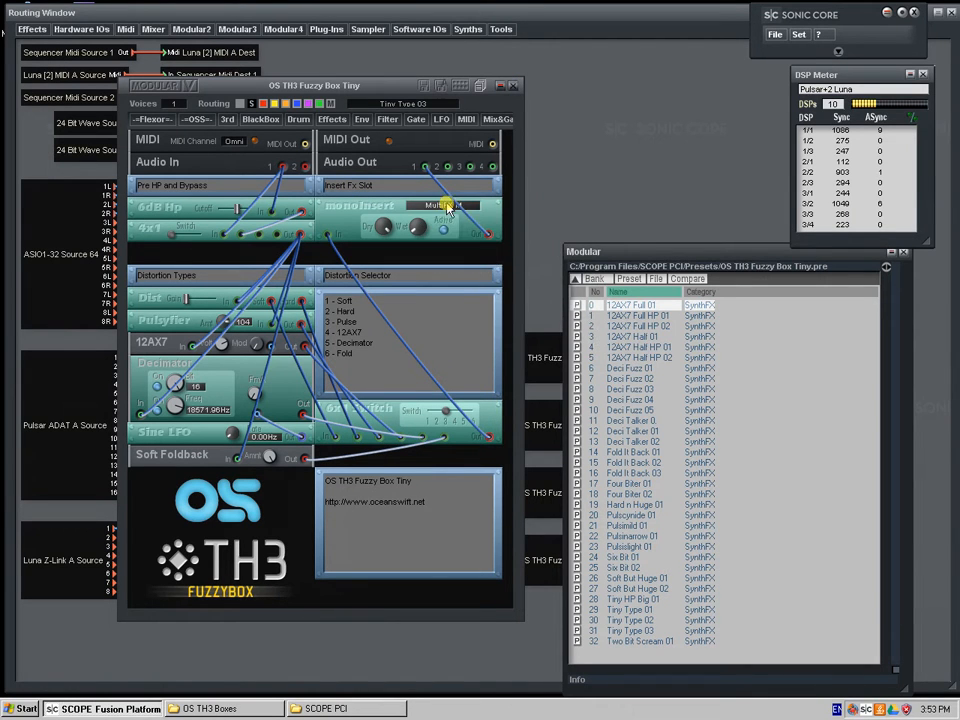
Open the MultiFX M effect in the Tiny device's insert slot, examine its six empty slots, and close it
{"action": "double_click", "coordinate": [447, 208]}
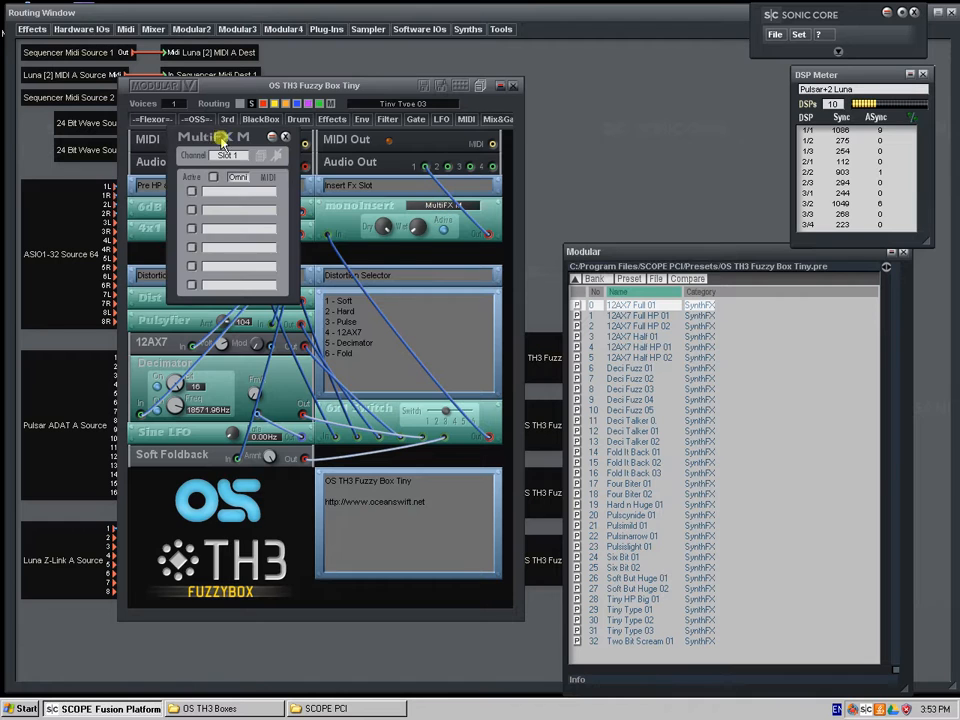
{"action": "left_click_drag", "start_coordinate": [213, 130], "coordinate": [250, 214]}
{"action": "left_click", "coordinate": [316, 218]}
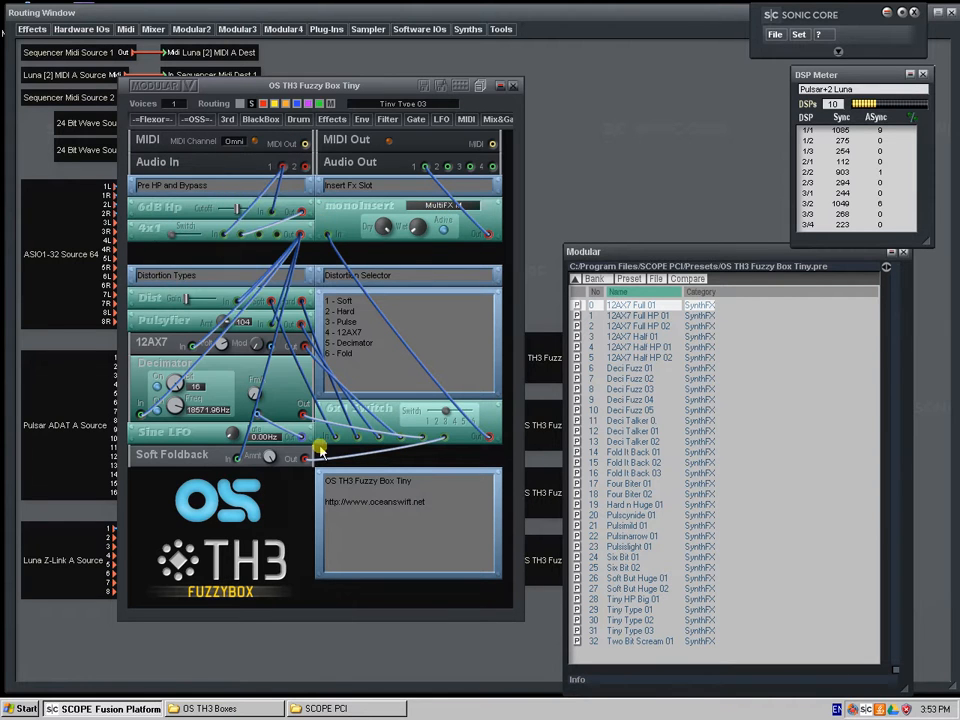
{"action": "double_click", "coordinate": [436, 207]}
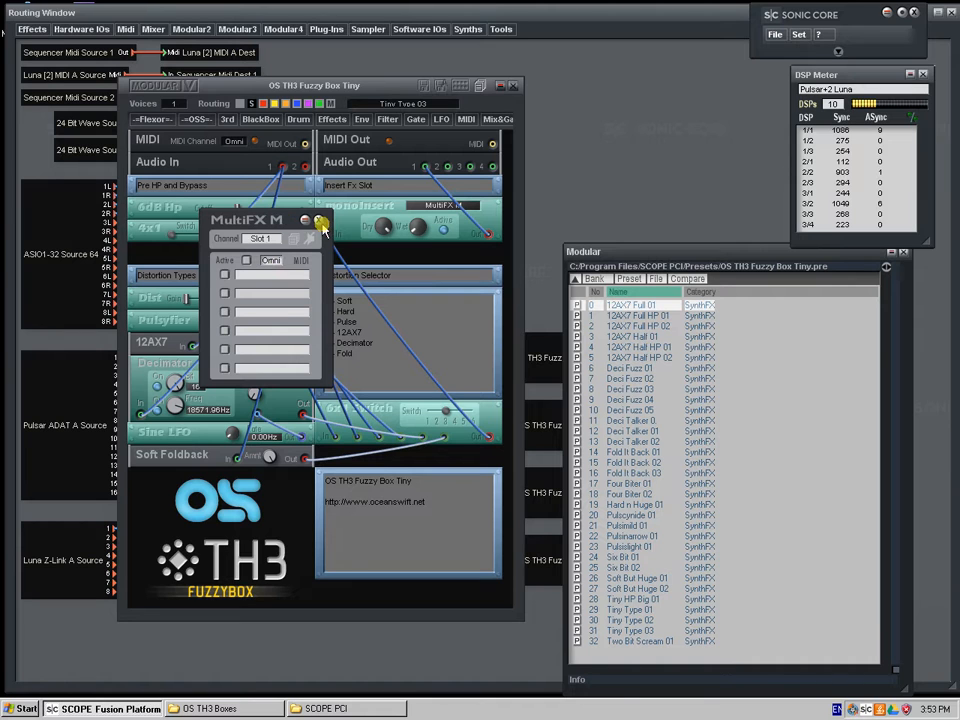
{"action": "left_click", "coordinate": [318, 219]}
Load the Deci Talker 01 preset in the Tiny device and check its MultiFX M insert
{"action": "left_click", "coordinate": [619, 431]}
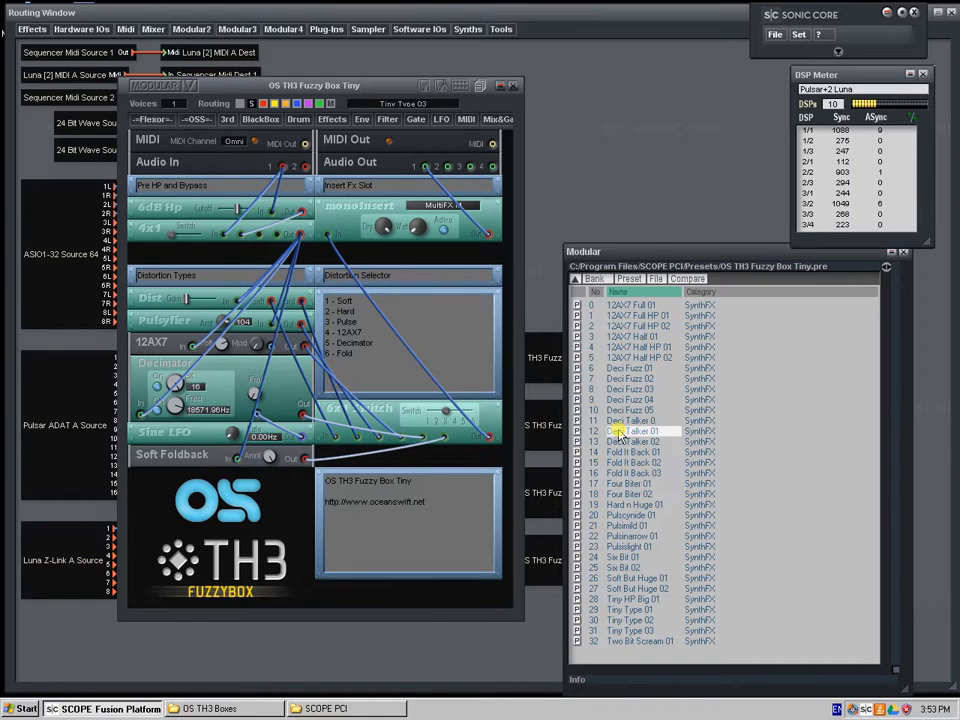
{"action": "mouse_move", "coordinate": [368, 209]}
{"action": "left_mouse_down"}
{"action": "mouse_move", "coordinate": [379, 223]}
{"action": "mouse_move", "coordinate": [374, 208]}
{"action": "left_mouse_up"}
{"action": "left_click", "coordinate": [440, 207]}
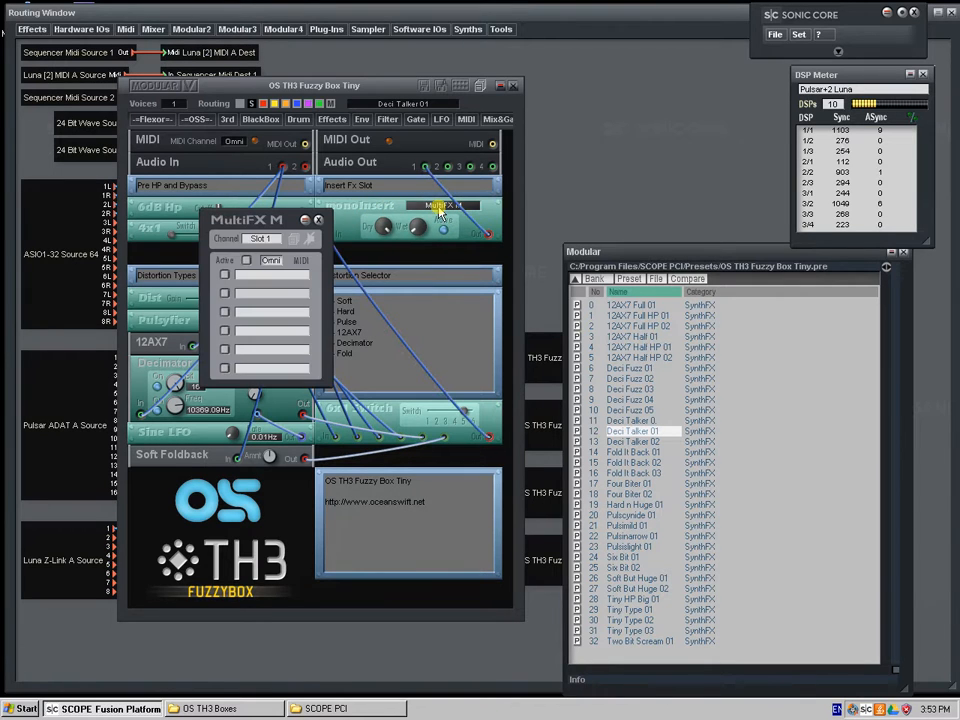
{"action": "left_click", "coordinate": [635, 484]}
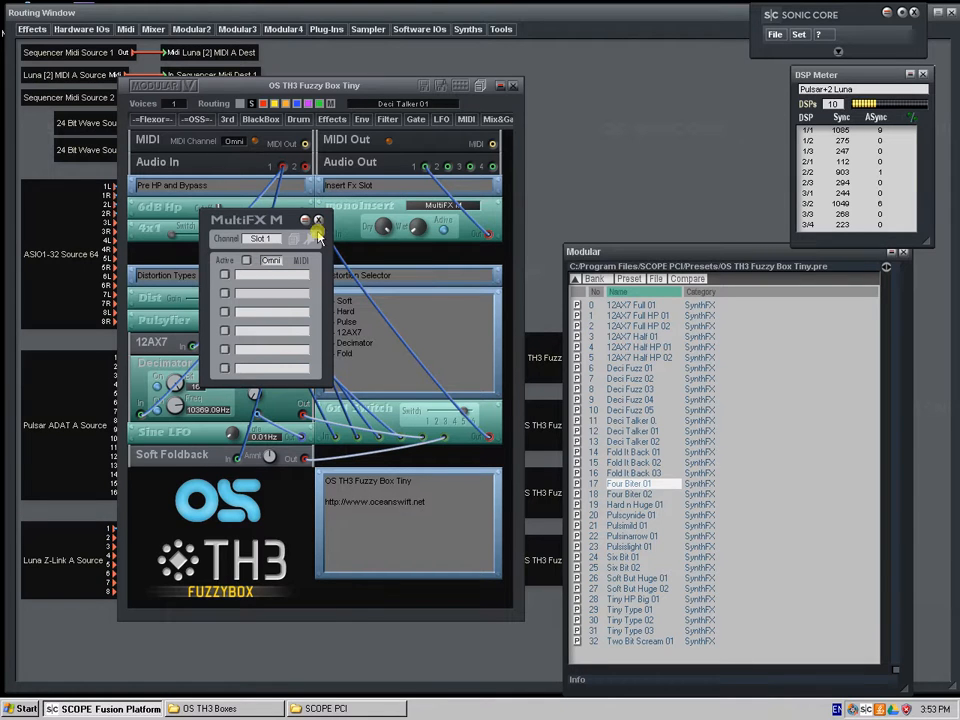
{"action": "left_click", "coordinate": [320, 220]}
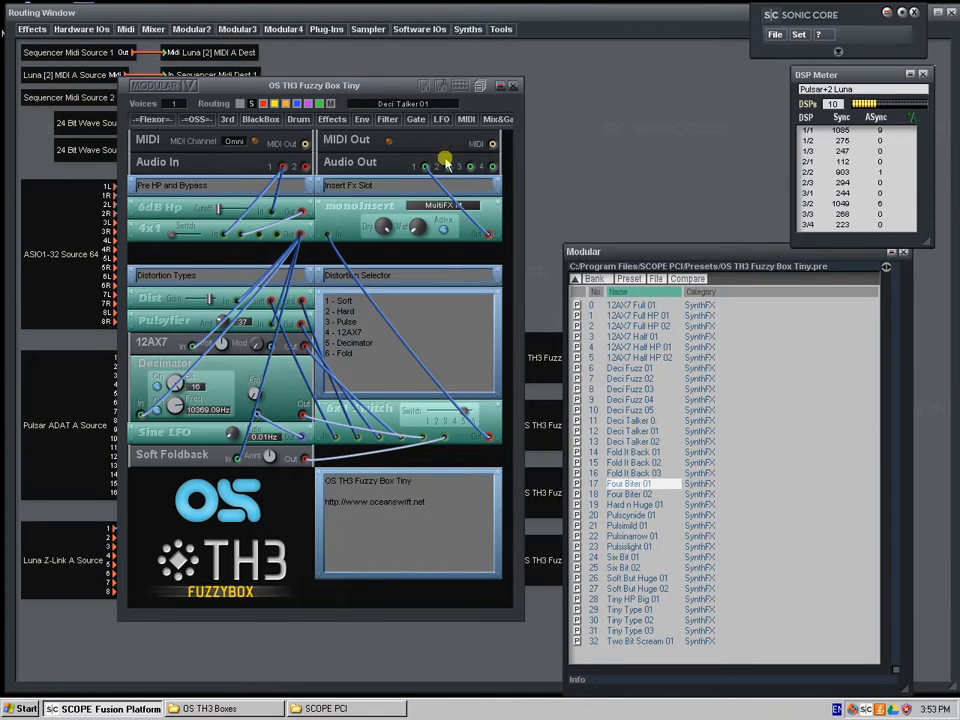
Reopen the Tiny and Compact devices, close the Compact preset list, and close both devices
{"action": "left_click", "coordinate": [515, 88]}
{"action": "double_click", "coordinate": [574, 364]}
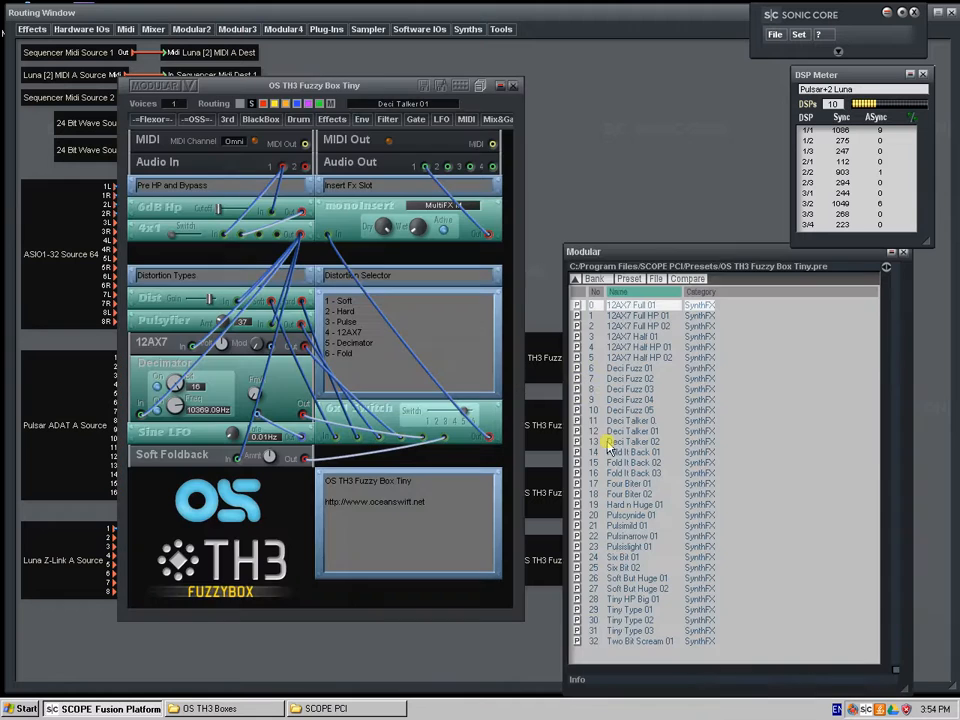
{"action": "double_click", "coordinate": [548, 412]}
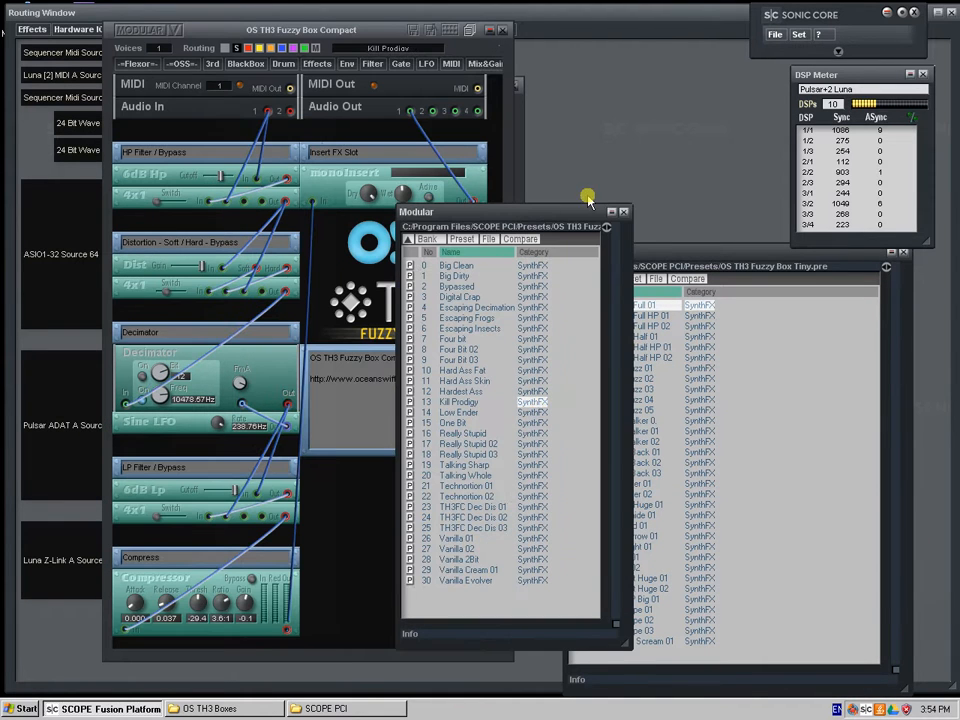
{"action": "left_click", "coordinate": [623, 212]}
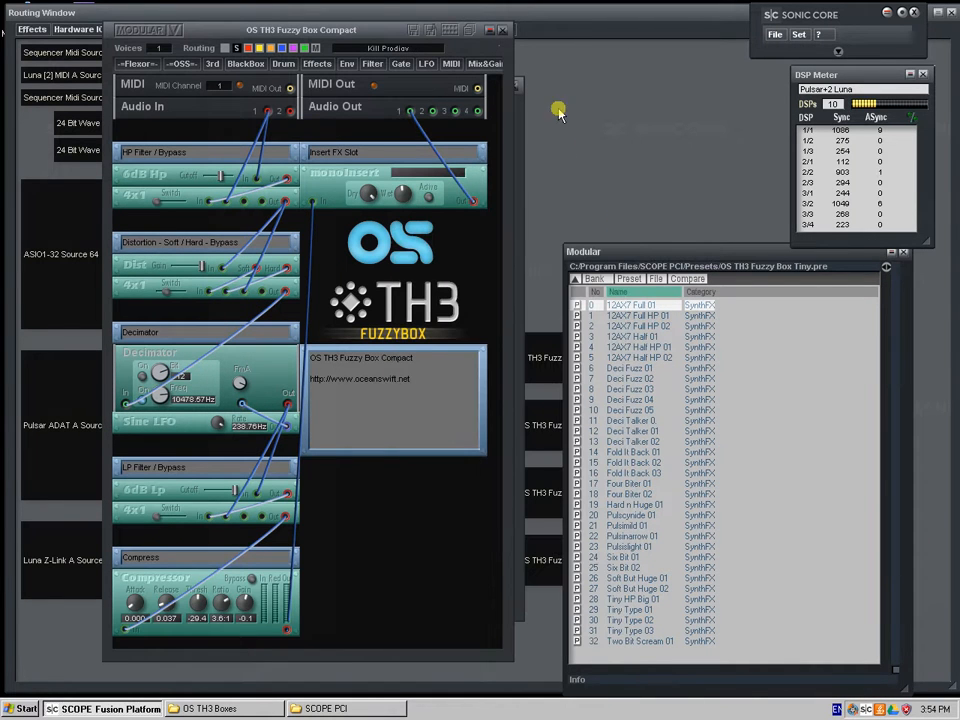
{"action": "left_click", "coordinate": [502, 32]}
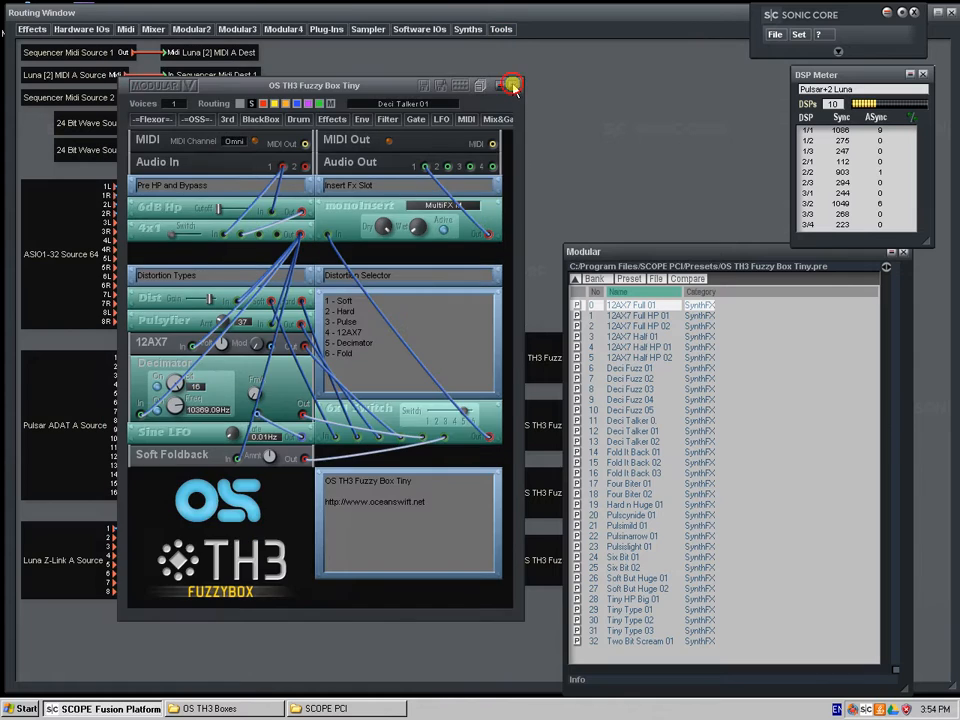
{"action": "left_click", "coordinate": [512, 85]}
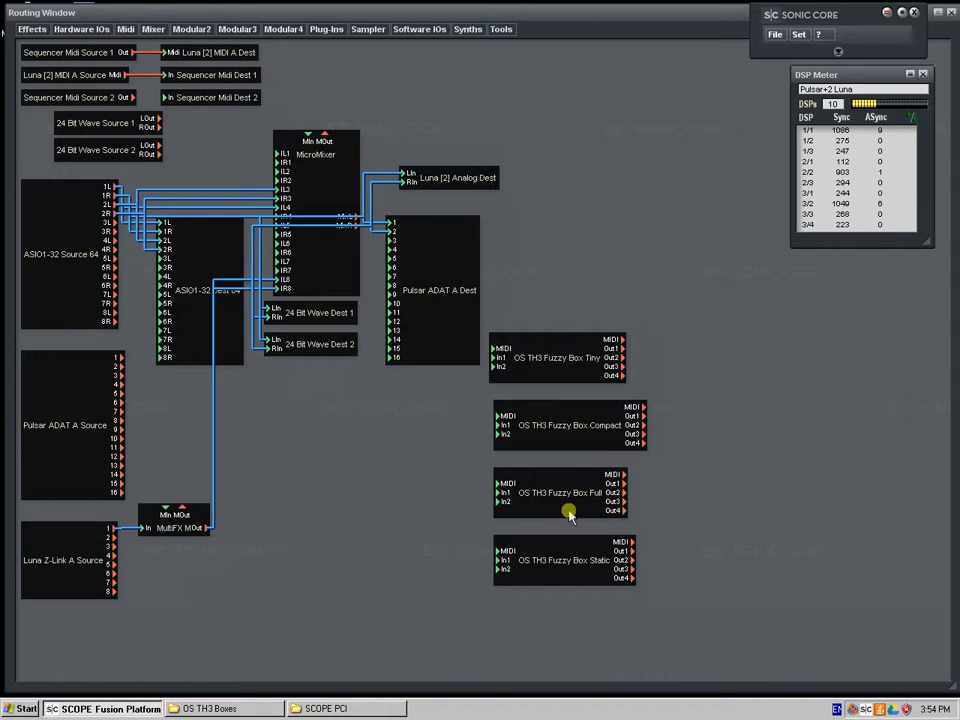
Open OS TH3 Fuzzy Box Full from the routing window and position its window so its modules can be viewed
{"action": "left_click", "coordinate": [572, 509]}
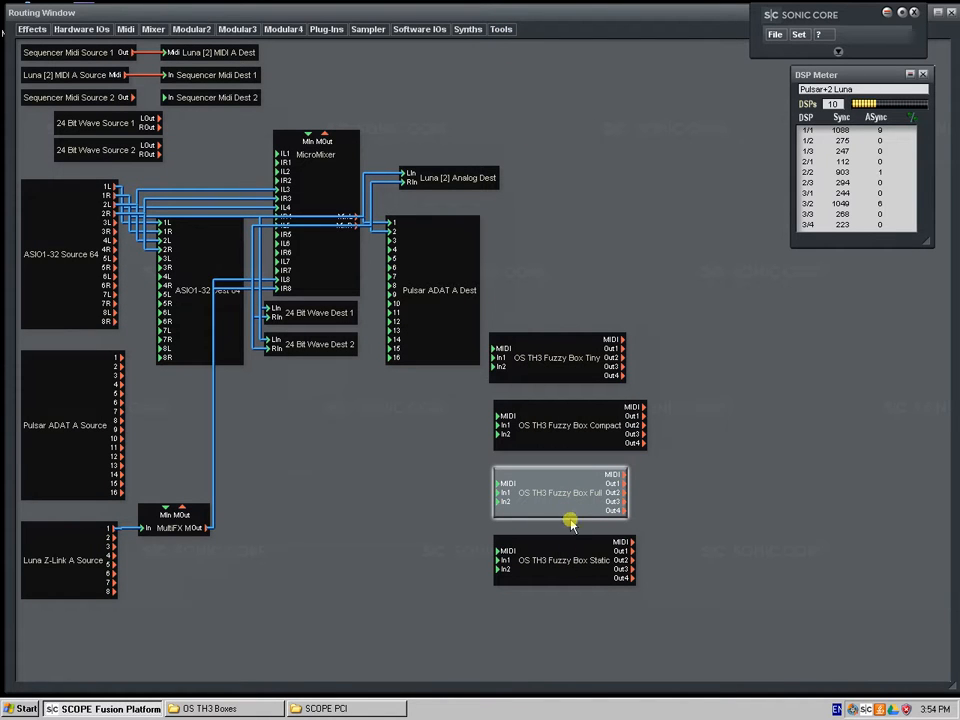
{"action": "left_click", "coordinate": [584, 557]}
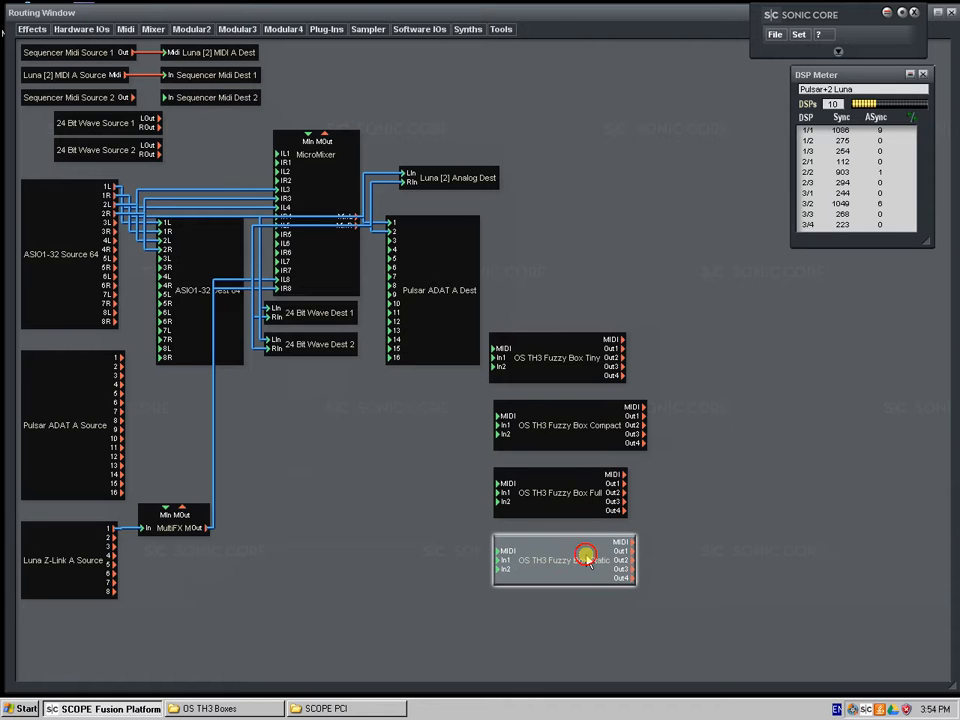
{"action": "double_click", "coordinate": [578, 506]}
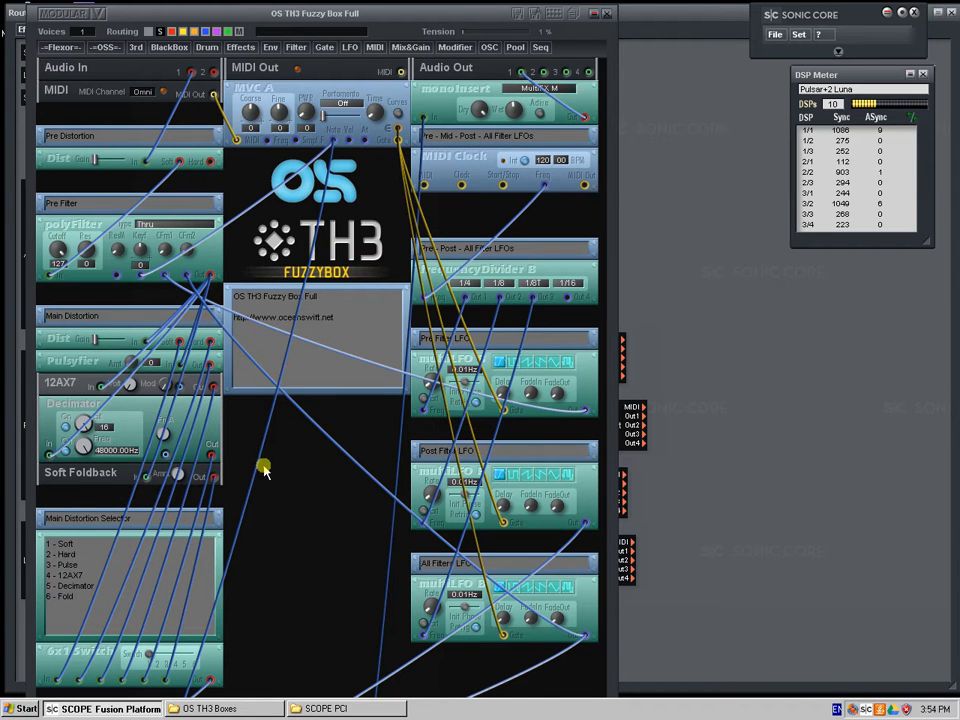
{"action": "left_click_drag", "start_coordinate": [243, 16], "coordinate": [417, 3]}
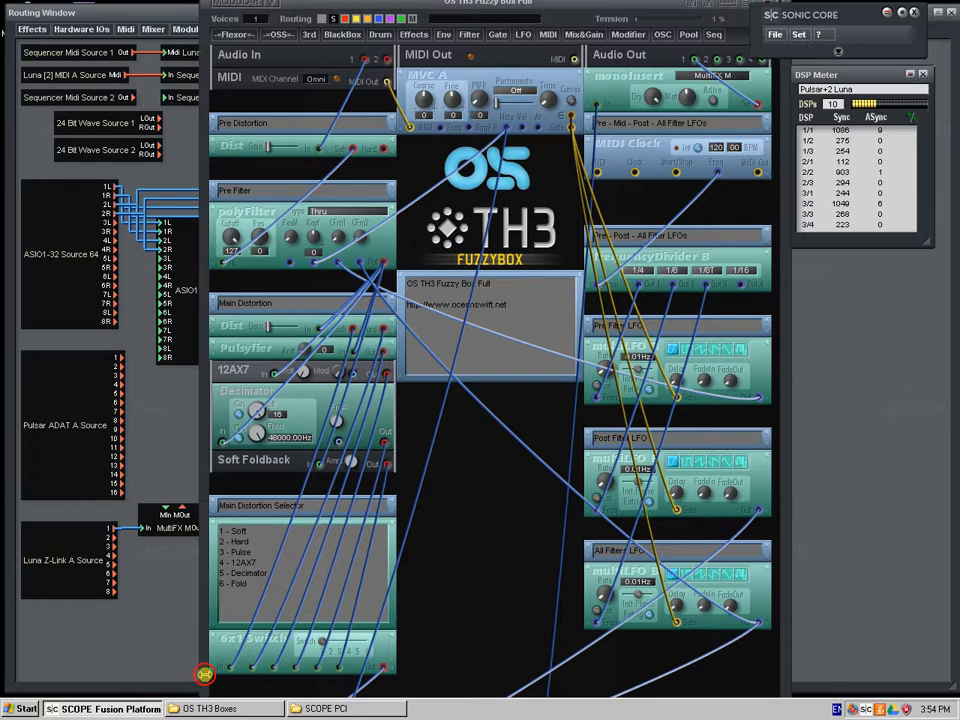
{"action": "left_click_drag", "start_coordinate": [203, 670], "coordinate": [195, 666]}
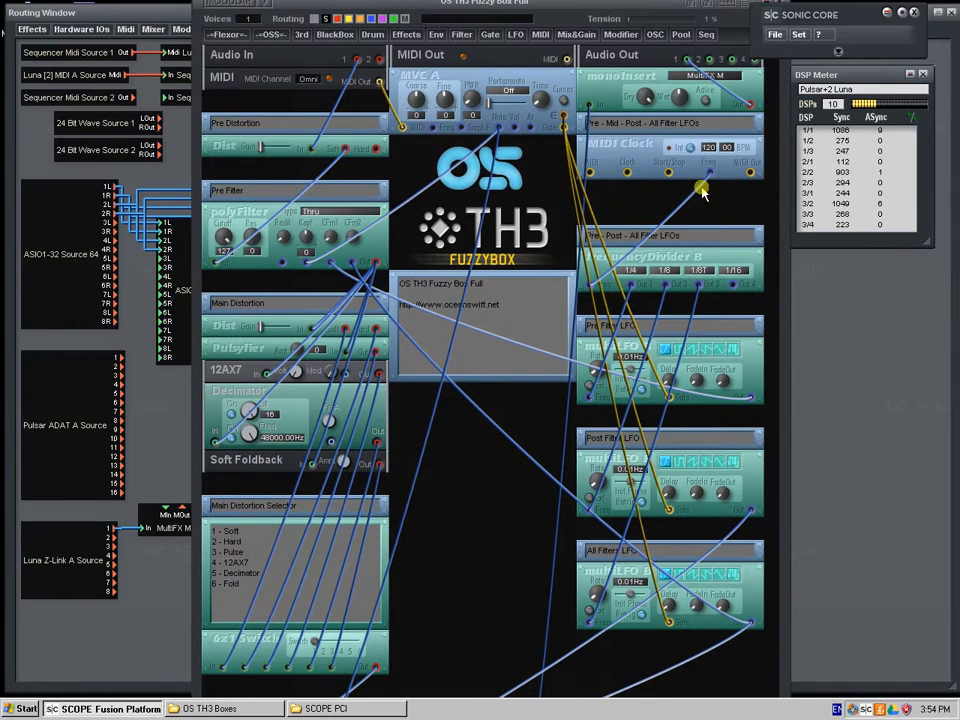
{"action": "left_click_drag", "start_coordinate": [586, 3], "coordinate": [514, 16]}
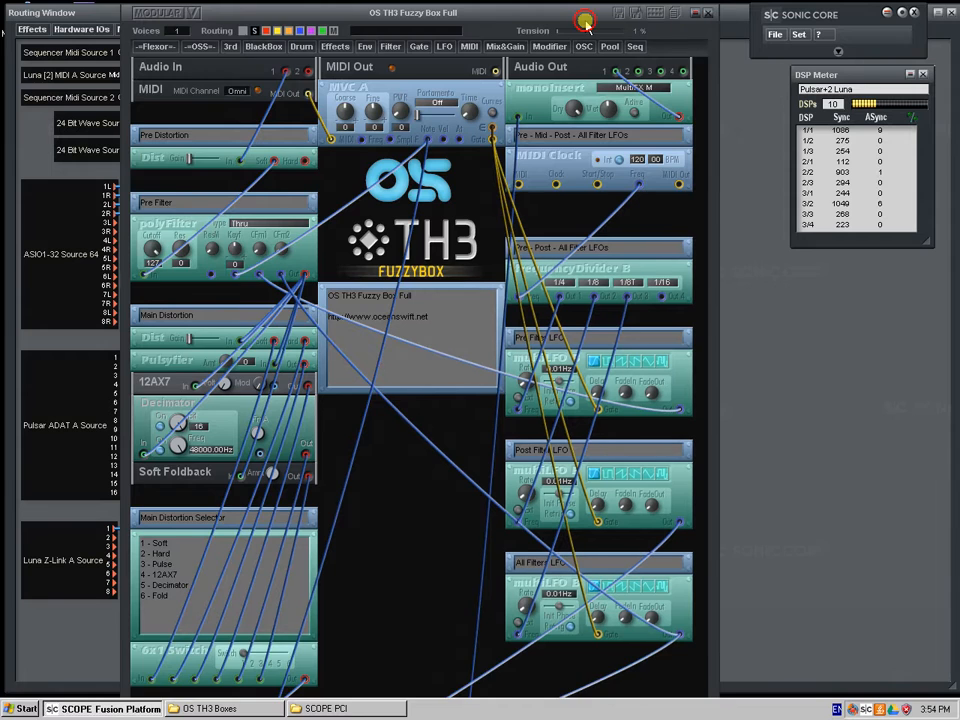
{"action": "mouse_move", "coordinate": [435, 13]}
{"action": "left_mouse_down"}
{"action": "mouse_move", "coordinate": [535, 376]}
{"action": "mouse_move", "coordinate": [509, 119]}
{"action": "mouse_move", "coordinate": [471, 16]}
{"action": "mouse_move", "coordinate": [451, 26]}
{"action": "left_mouse_up"}
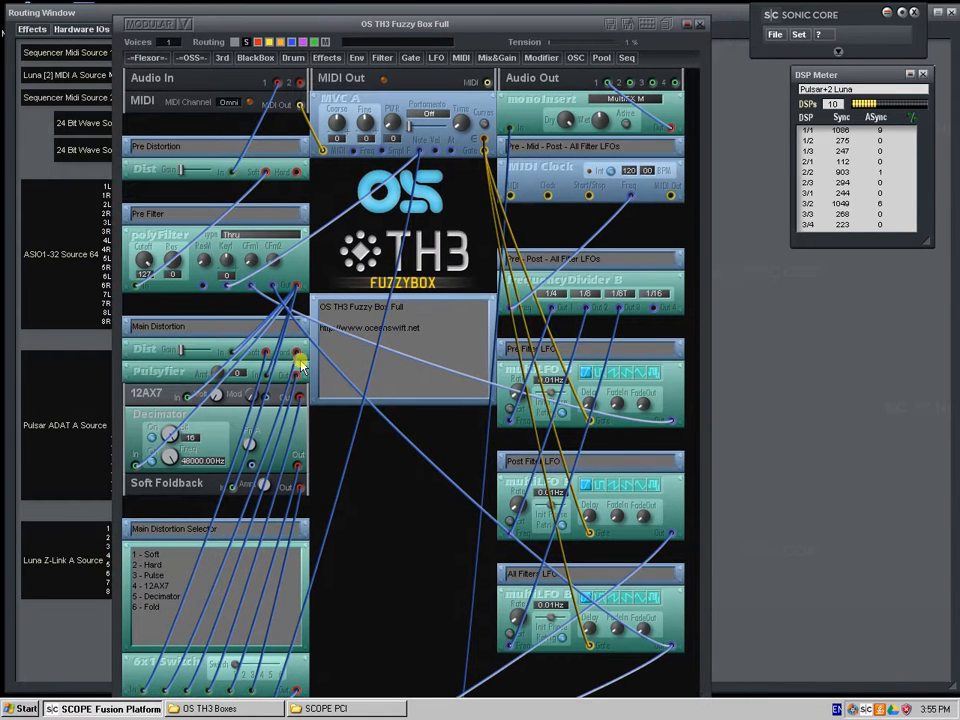
Examine the filter types offered by the Pre Filter's polyFilter, keeping it on Thru
{"action": "left_click_drag", "start_coordinate": [298, 503], "coordinate": [330, 522]}
{"action": "left_click", "coordinate": [245, 234]}
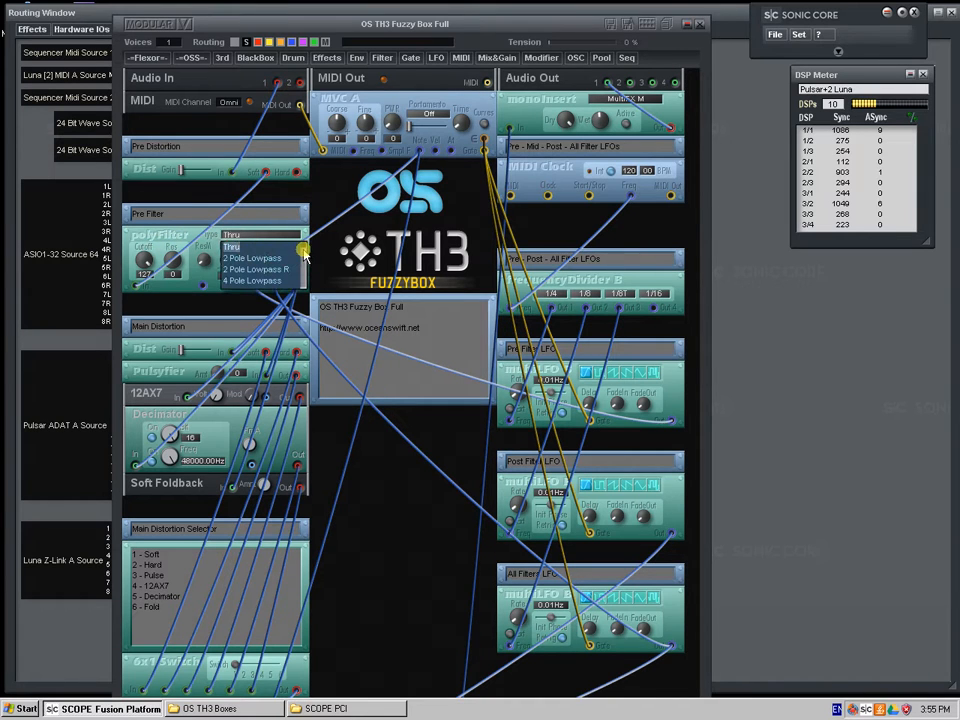
{"action": "left_click_drag", "start_coordinate": [303, 252], "coordinate": [301, 300]}
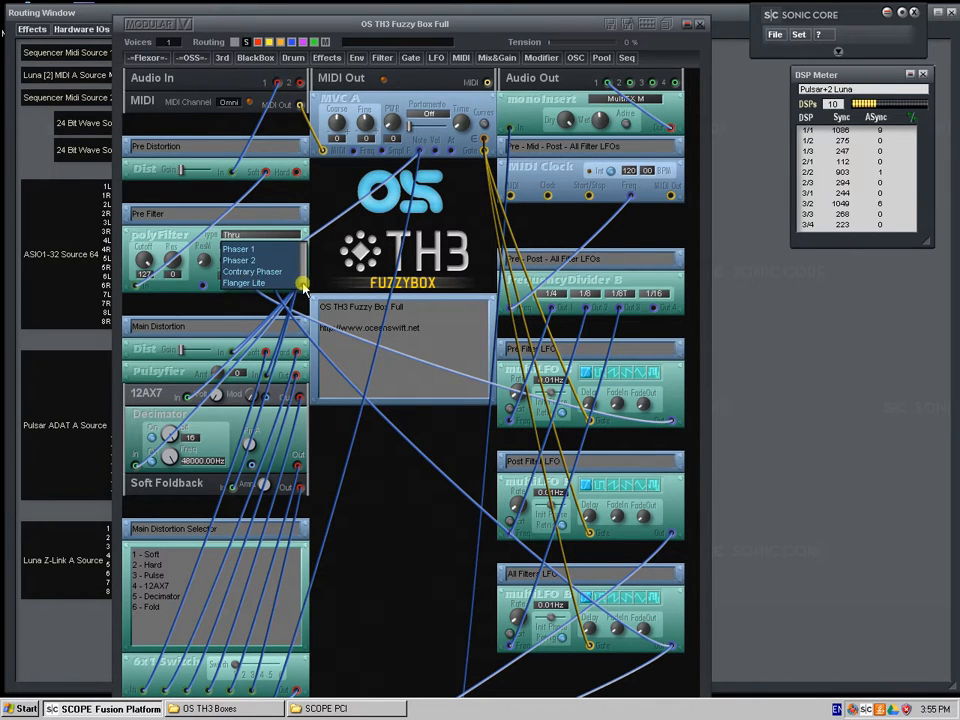
{"action": "left_click_drag", "start_coordinate": [302, 285], "coordinate": [303, 252]}
{"action": "left_click", "coordinate": [177, 239]}
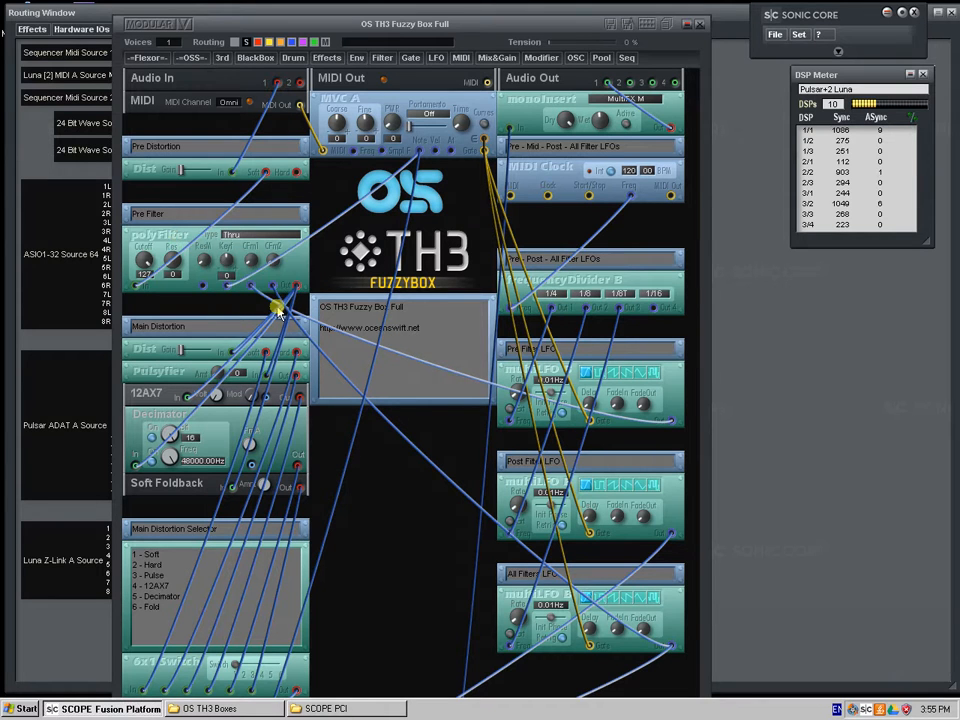
Reposition the Fuzzy Box Full window, try raising the Pre Distortion's gain, and return the gain to its starting level
{"action": "left_click_drag", "start_coordinate": [398, 509], "coordinate": [394, 507]}
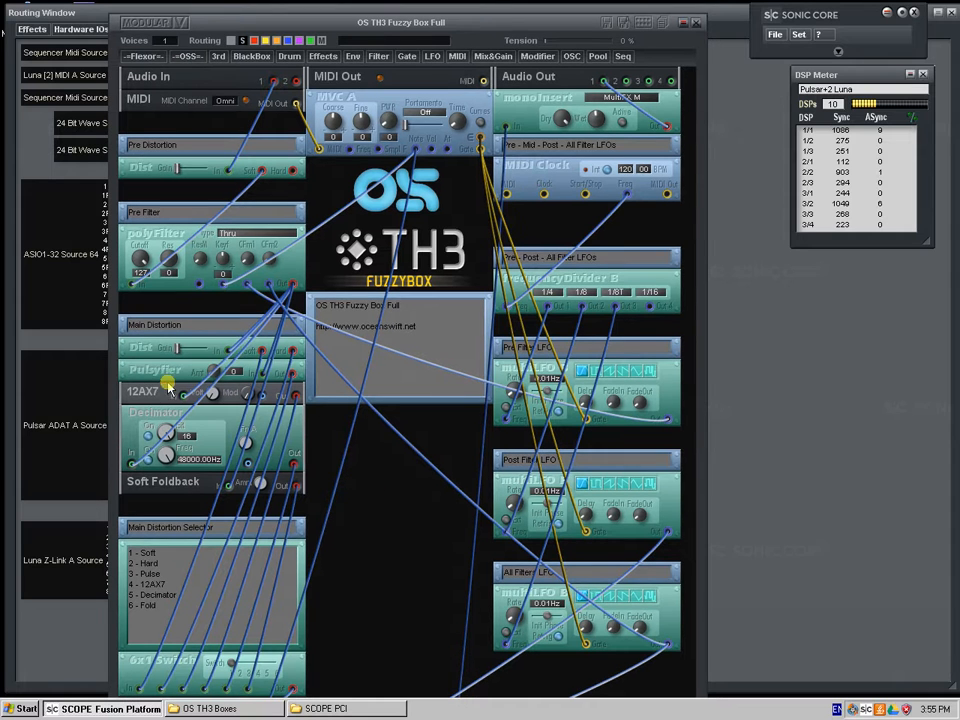
{"action": "left_click_drag", "start_coordinate": [383, 608], "coordinate": [380, 610]}
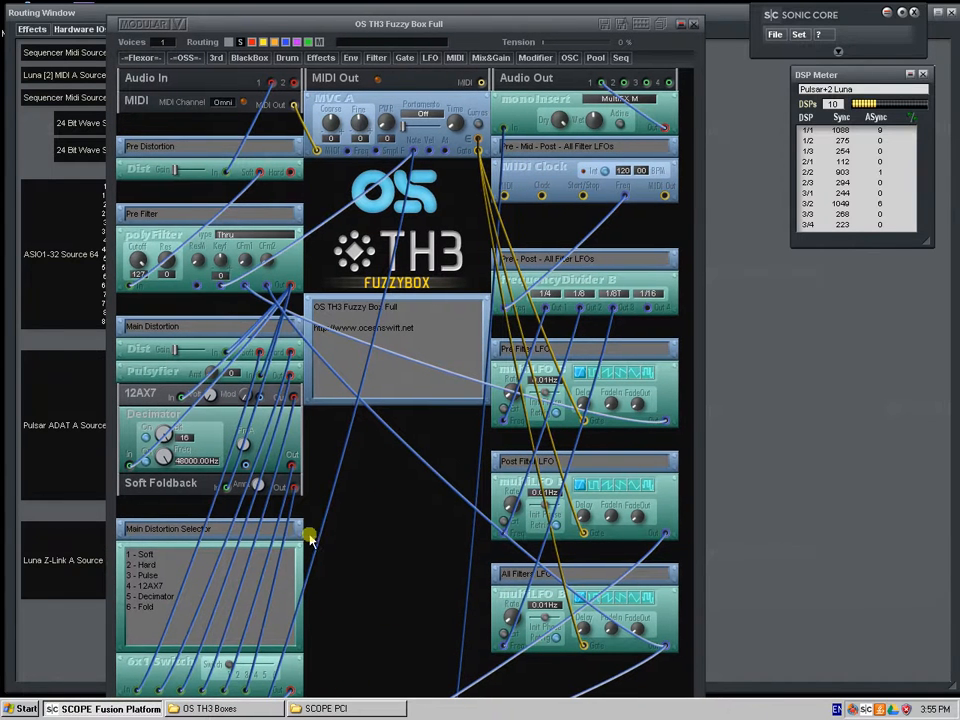
{"action": "left_click_drag", "start_coordinate": [330, 24], "coordinate": [338, 13]}
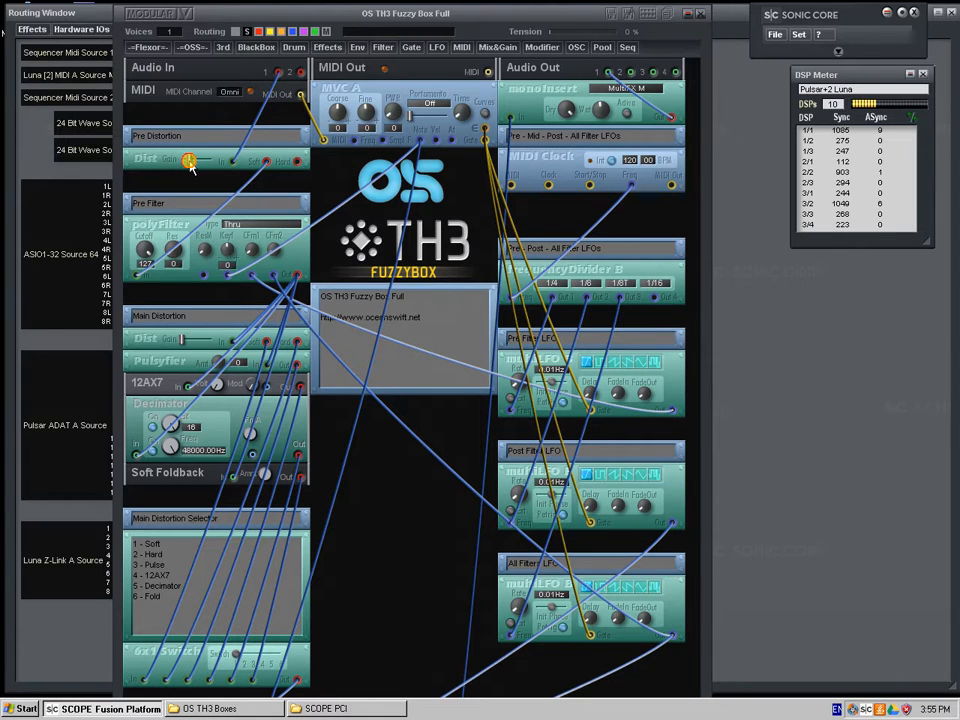
{"action": "left_click_drag", "start_coordinate": [191, 165], "coordinate": [183, 170]}
Lower the Pre Filter's cutoff, look through its lowpass types while keeping Thru, and restore the cutoff to 127
{"action": "left_click_drag", "start_coordinate": [161, 232], "coordinate": [139, 217]}
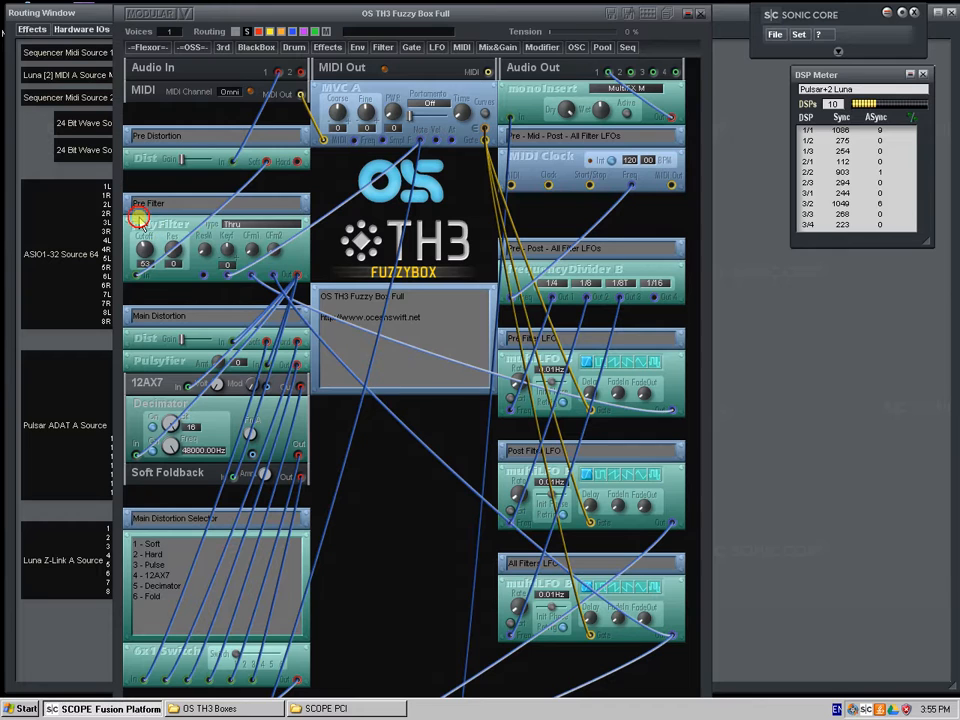
{"action": "left_click", "coordinate": [245, 226]}
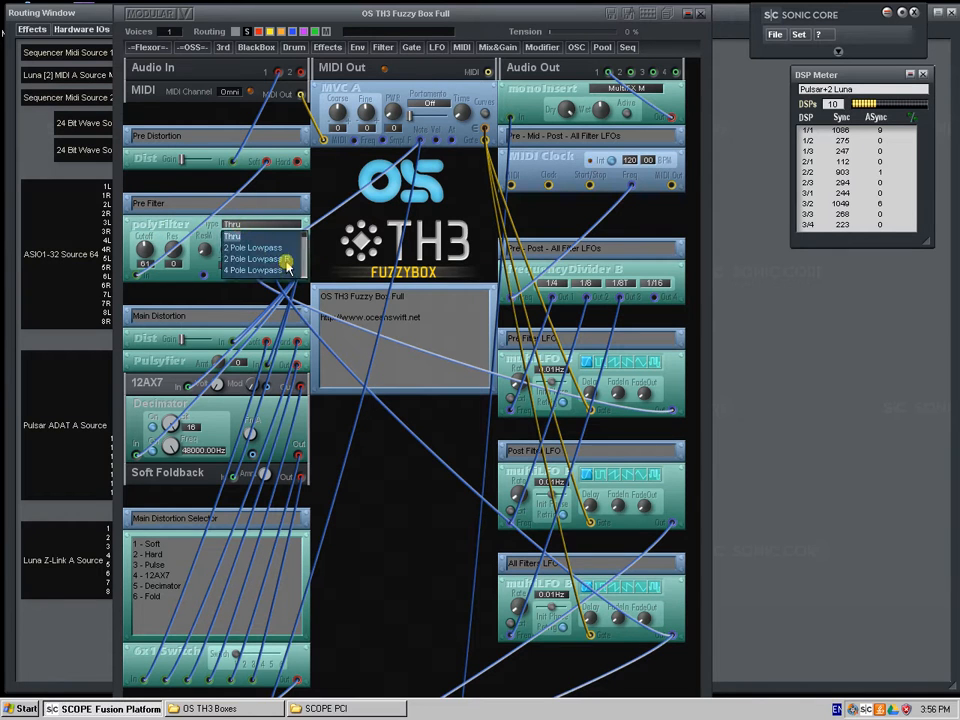
{"action": "left_click_drag", "start_coordinate": [304, 238], "coordinate": [304, 245]}
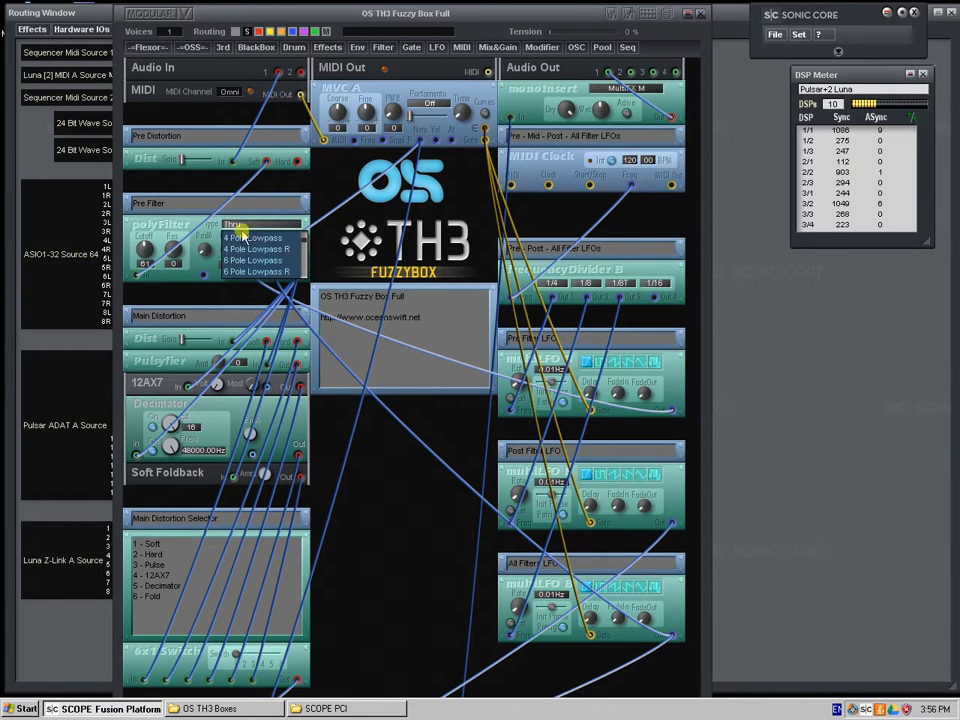
{"action": "left_click", "coordinate": [174, 230]}
{"action": "left_click_drag", "start_coordinate": [145, 250], "coordinate": [197, 339]}
{"action": "left_click", "coordinate": [267, 288]}
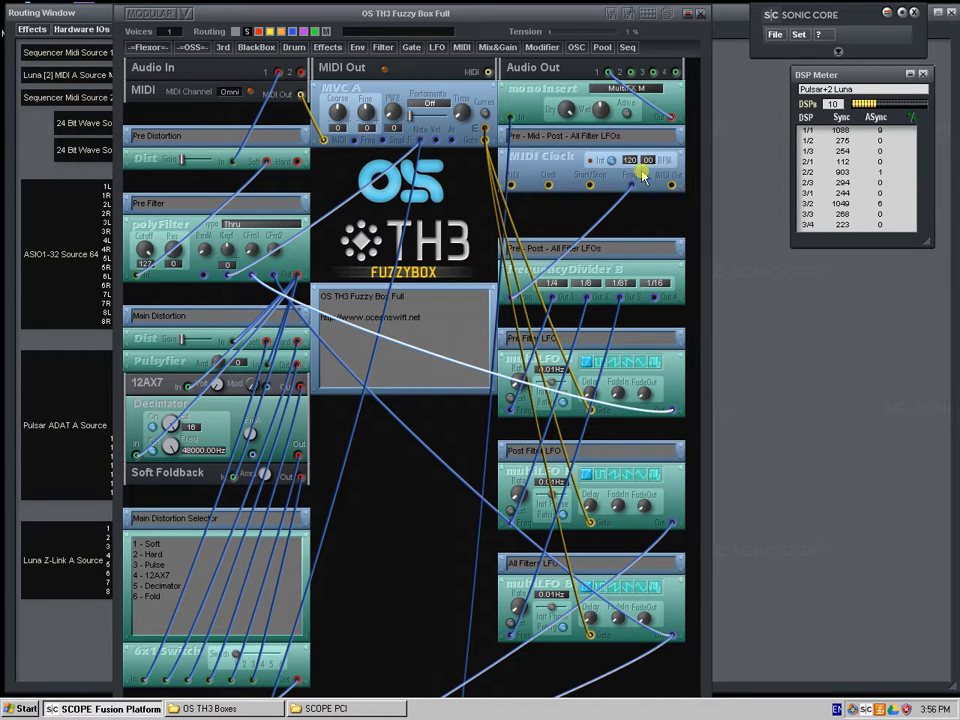
Move the OS logo, TH3 logo and text note back up to their places beneath the MVC A module
{"action": "left_click_drag", "start_coordinate": [486, 97], "coordinate": [480, 119]}
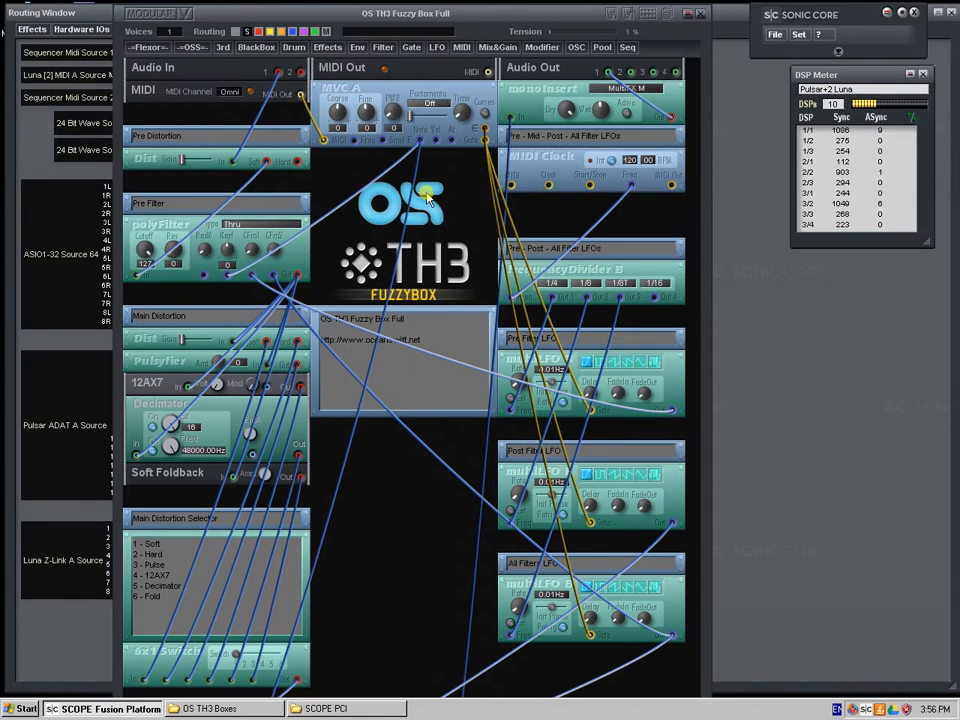
{"action": "left_click_drag", "start_coordinate": [426, 204], "coordinate": [425, 184]}
{"action": "left_click_drag", "start_coordinate": [444, 265], "coordinate": [444, 236]}
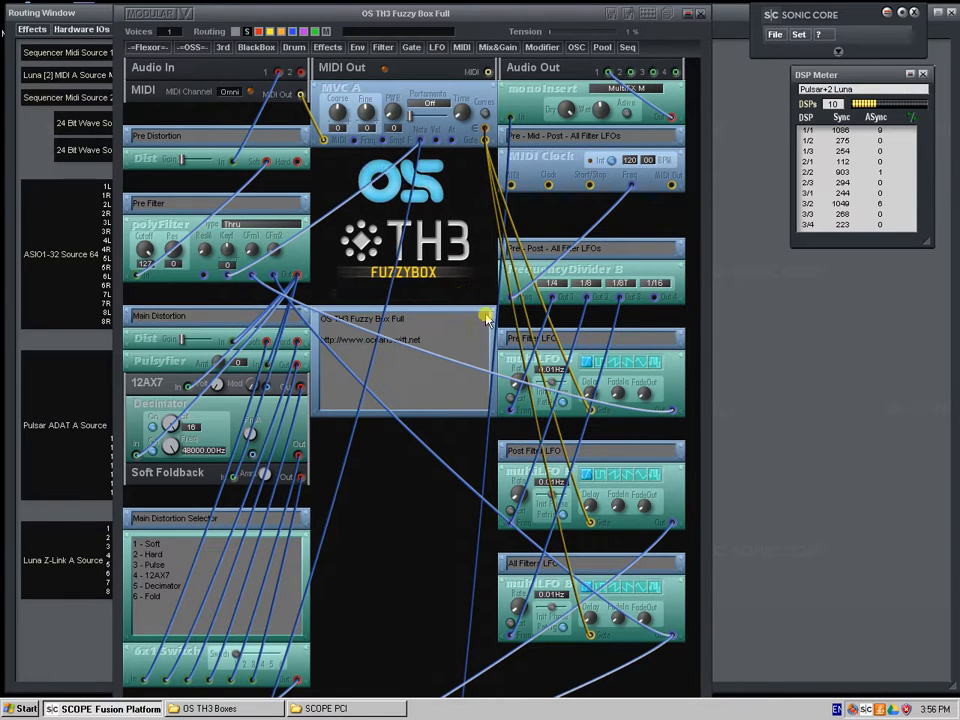
{"action": "left_click_drag", "start_coordinate": [486, 317], "coordinate": [484, 295]}
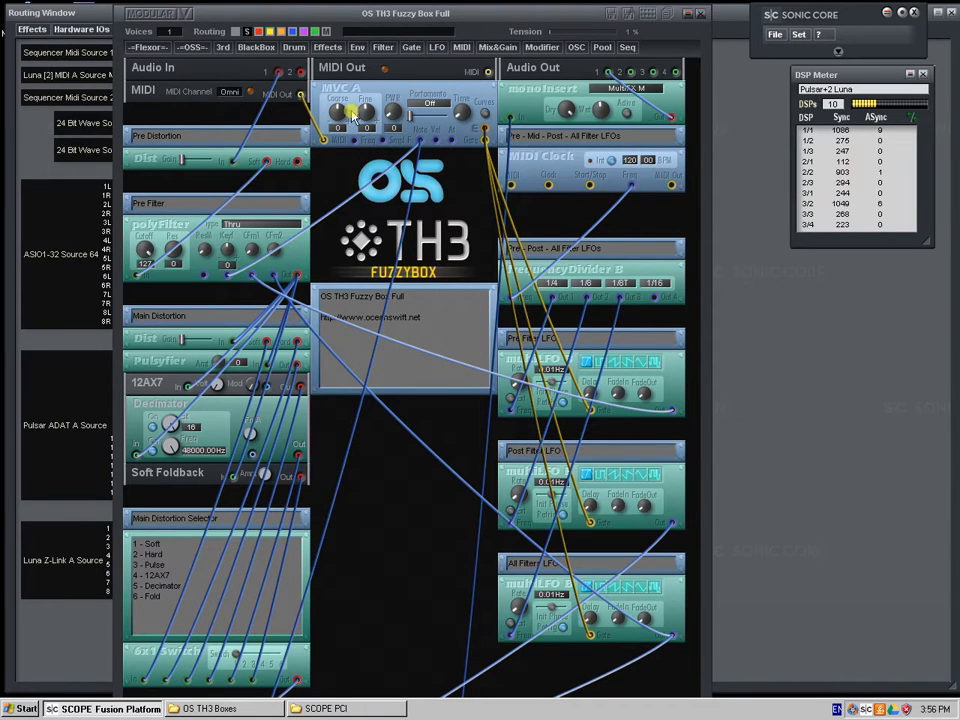
Shift the Fuzzy Box Full window around the routing window and close it
{"action": "left_click_drag", "start_coordinate": [227, 251], "coordinate": [167, 217]}
{"action": "mouse_move", "coordinate": [163, 229]}
{"action": "left_mouse_down"}
{"action": "mouse_move", "coordinate": [177, 229]}
{"action": "mouse_move", "coordinate": [154, 221]}
{"action": "mouse_move", "coordinate": [162, 227]}
{"action": "left_mouse_up"}
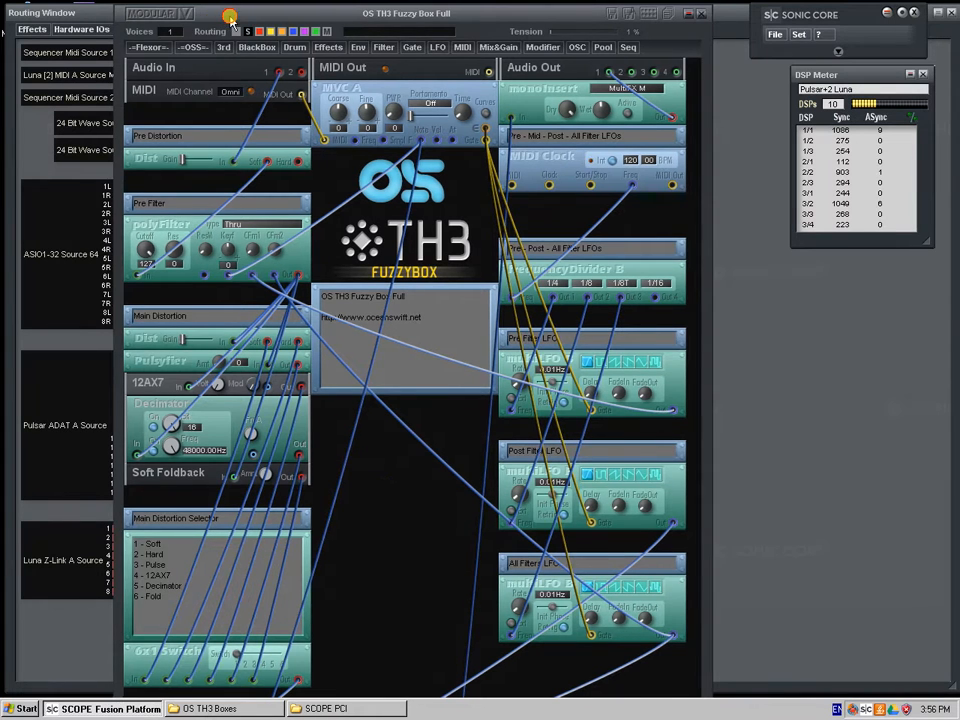
{"action": "left_click_drag", "start_coordinate": [427, 22], "coordinate": [437, 117]}
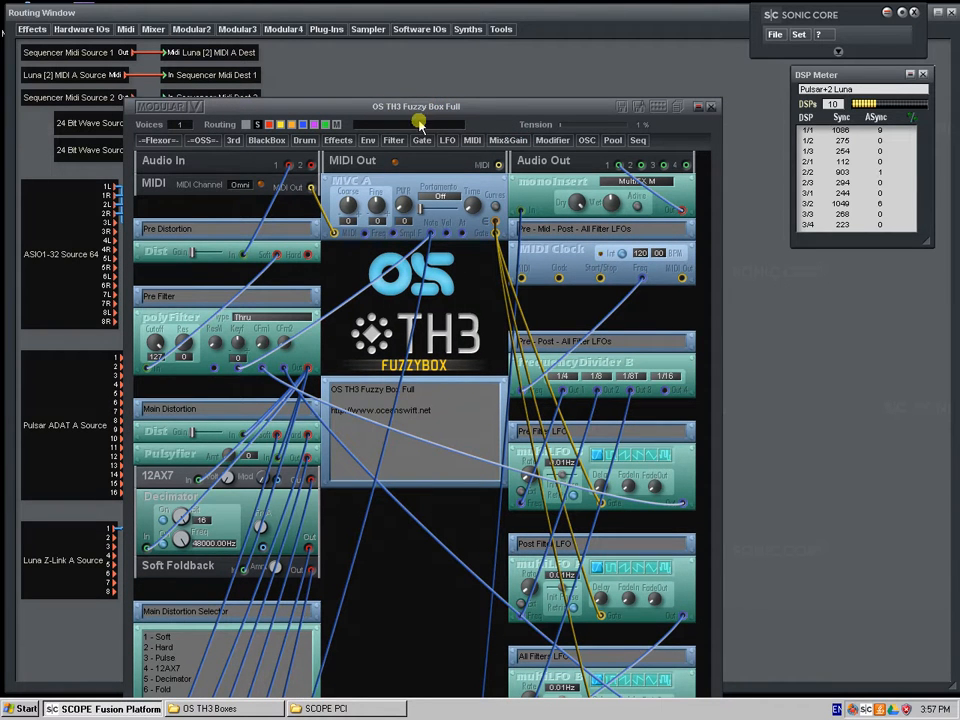
{"action": "left_click_drag", "start_coordinate": [473, 118], "coordinate": [459, 52]}
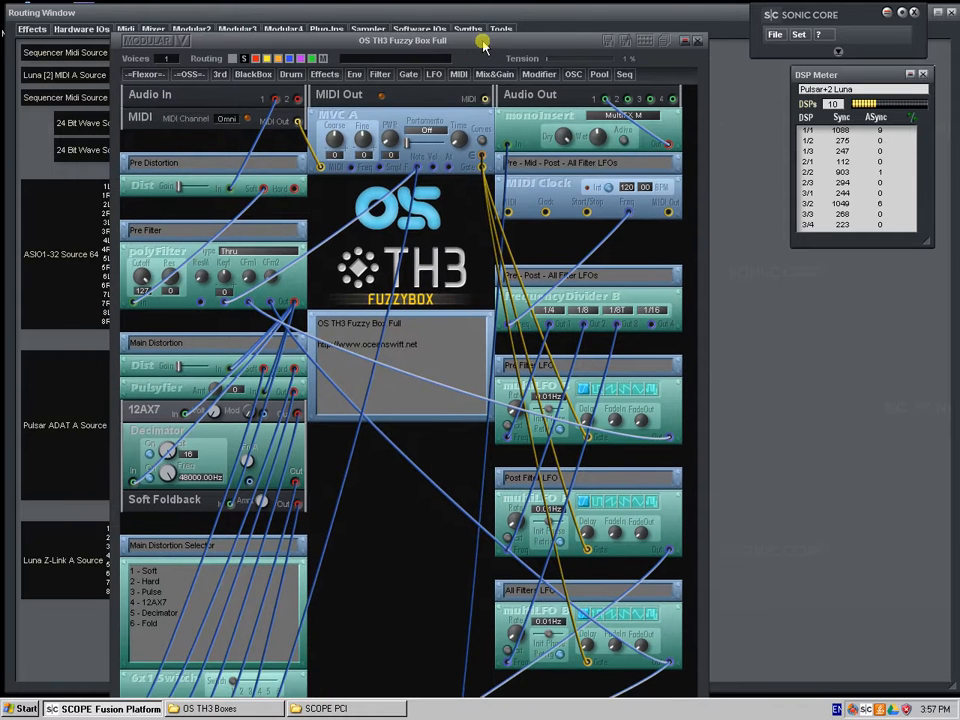
{"action": "left_click", "coordinate": [697, 41]}
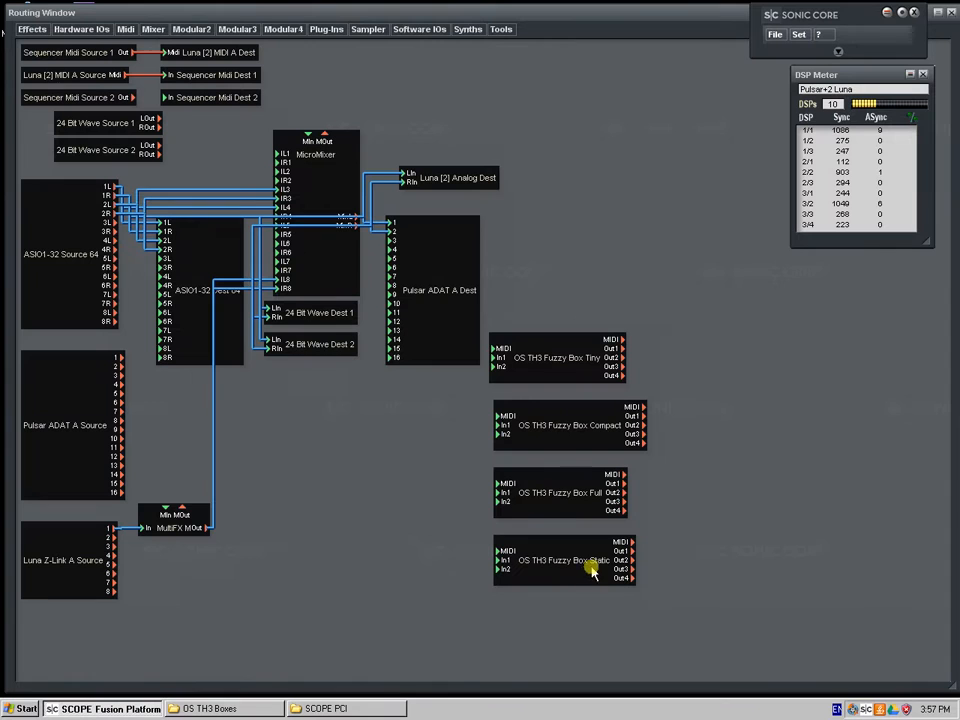
Reopen Fuzzy Box Full, browse the AtomS Full and Fuzzy Faxi Full preset banks, and close the preset list and device
{"action": "mouse_move", "coordinate": [583, 508]}
{"action": "left_mouse_down"}
{"action": "mouse_move", "coordinate": [621, 504]}
{"action": "mouse_move", "coordinate": [588, 503]}
{"action": "left_mouse_up"}
{"action": "double_click", "coordinate": [588, 503]}
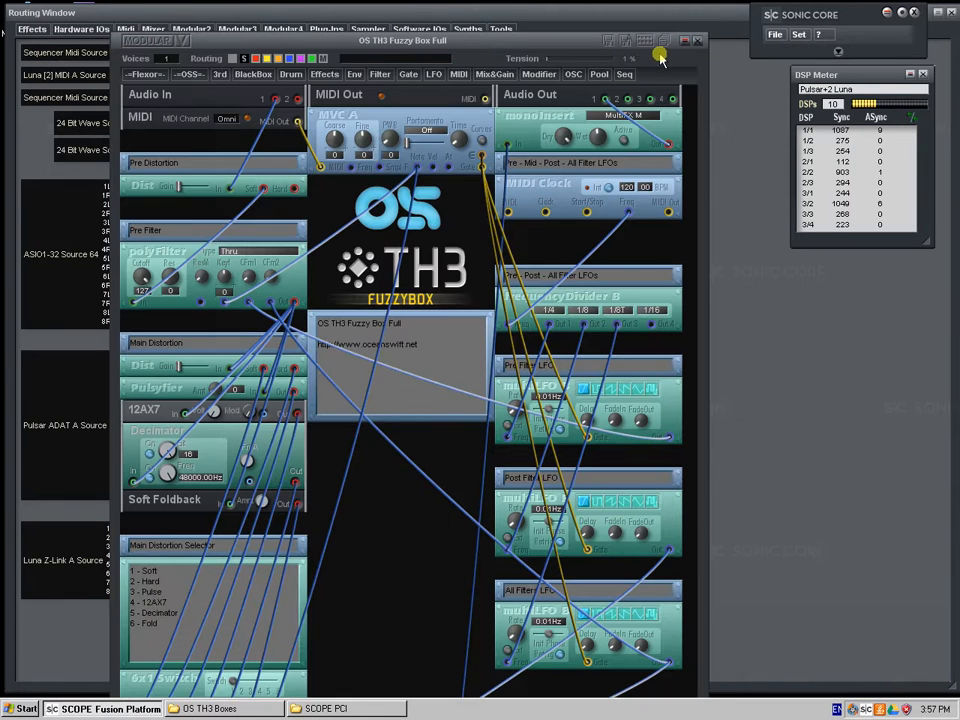
{"action": "left_click", "coordinate": [663, 42]}
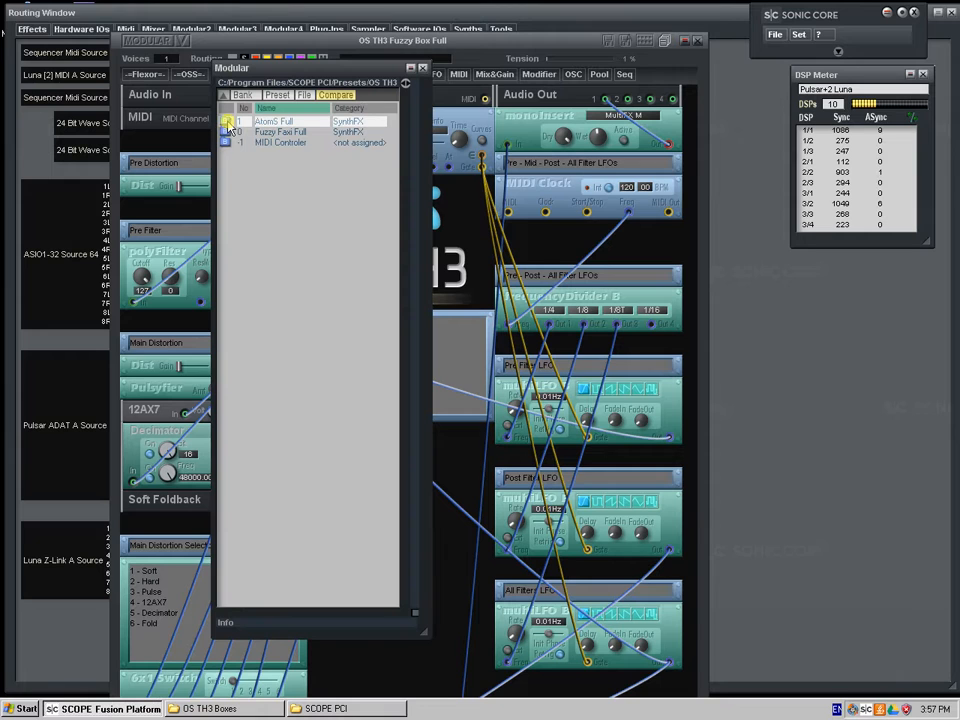
{"action": "double_click", "coordinate": [228, 125]}
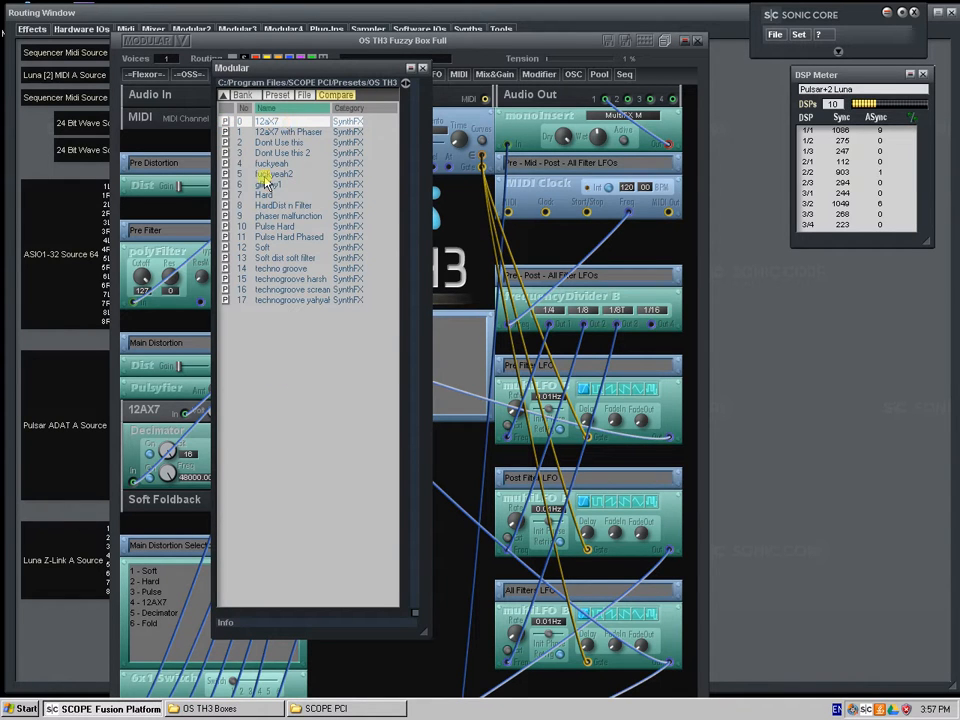
{"action": "left_click", "coordinate": [221, 97]}
{"action": "double_click", "coordinate": [226, 133]}
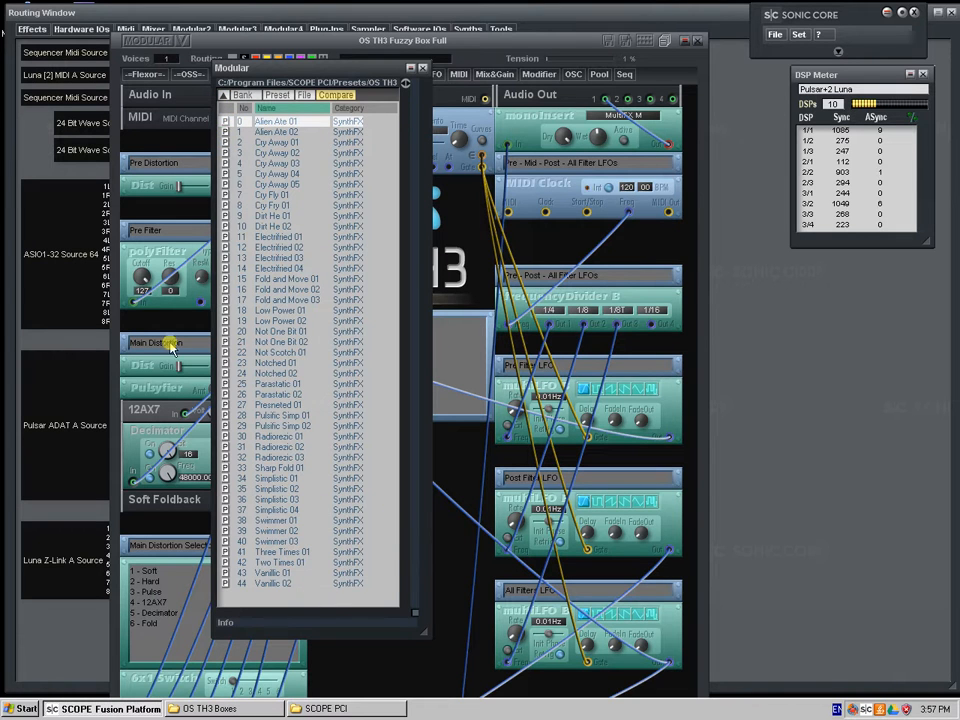
{"action": "left_click", "coordinate": [223, 95]}
{"action": "left_click", "coordinate": [424, 71]}
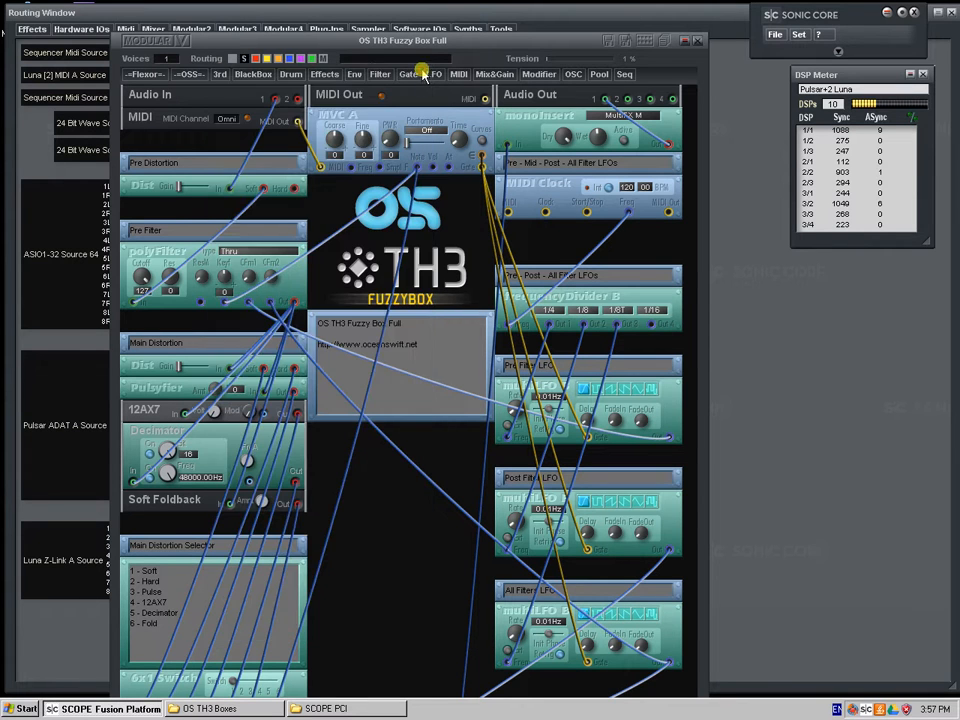
{"action": "left_click", "coordinate": [524, 32]}
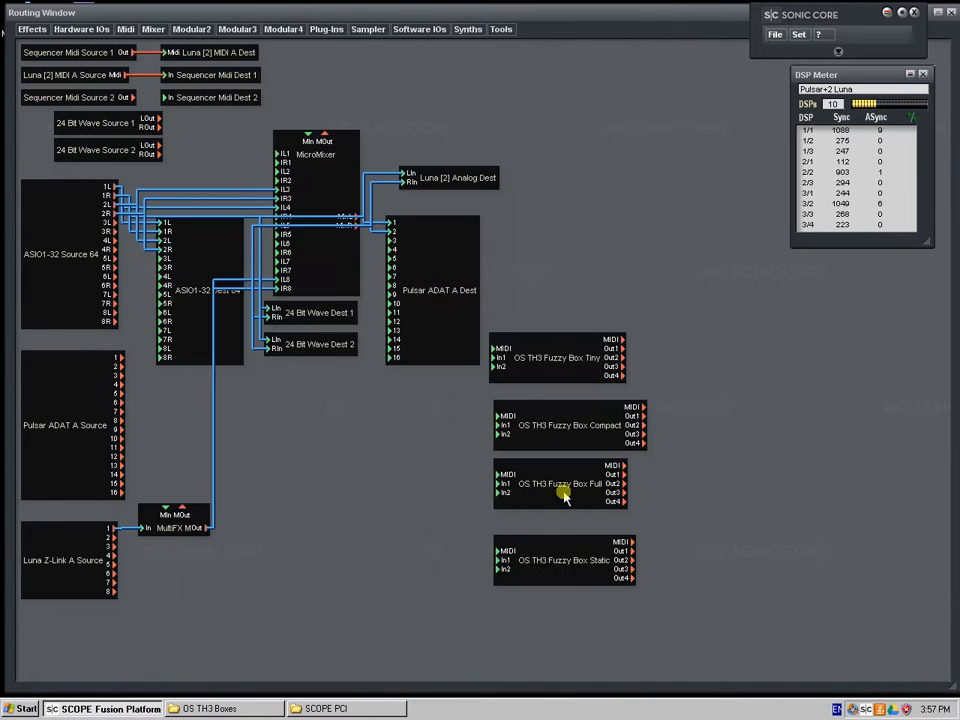
Open OS TH3 Fuzzy Box Static, briefly view the Full version for comparison, and place the Static window fully in view
{"action": "double_click", "coordinate": [566, 572]}
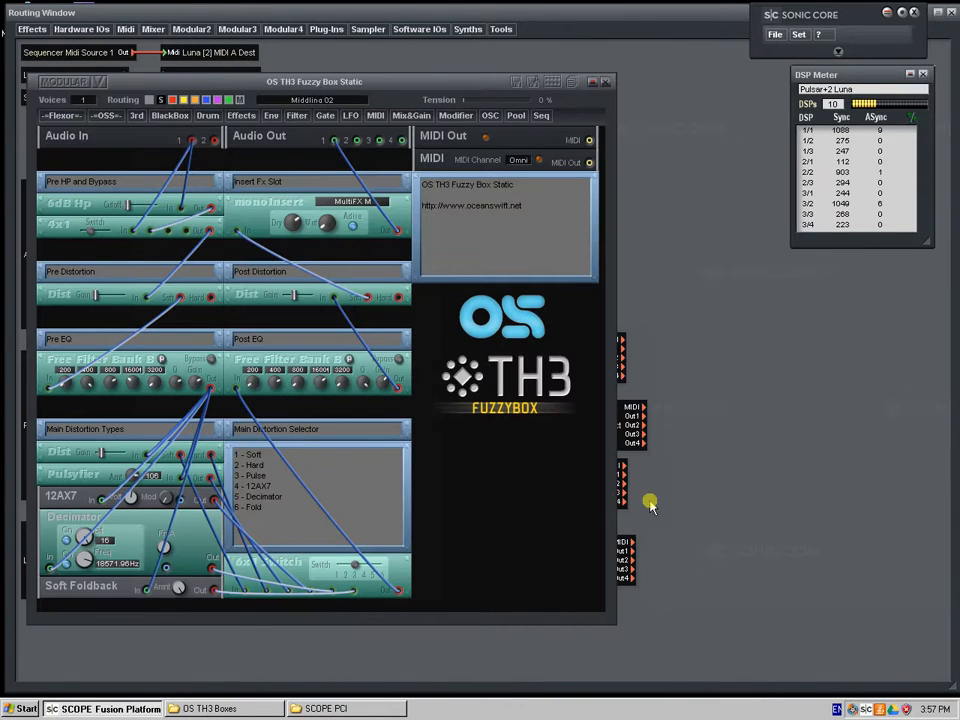
{"action": "left_click_drag", "start_coordinate": [449, 84], "coordinate": [594, 577]}
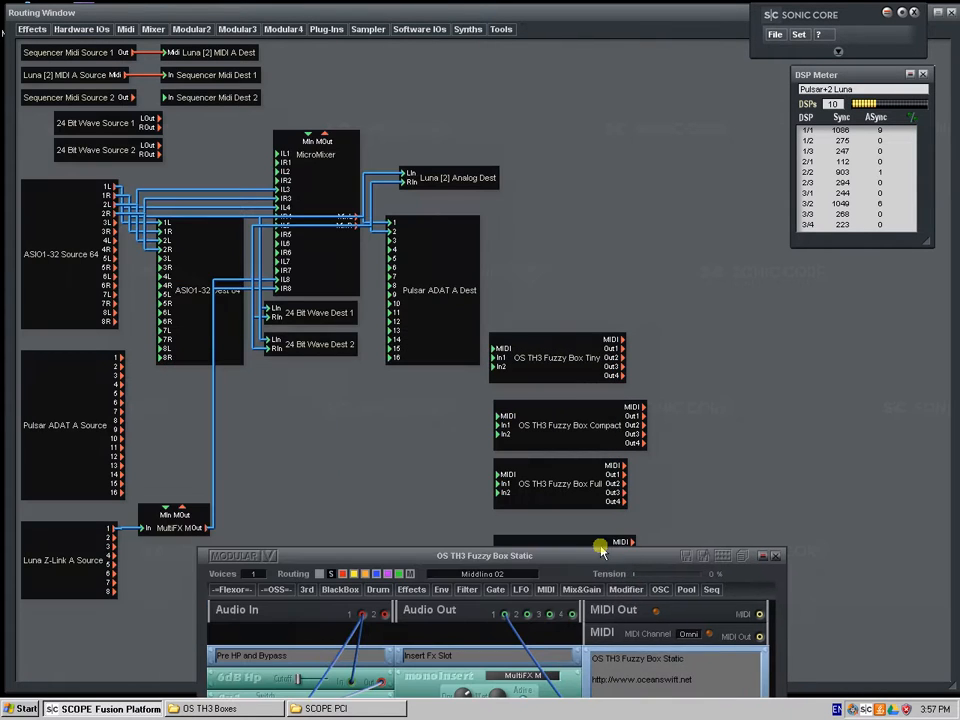
{"action": "double_click", "coordinate": [610, 500]}
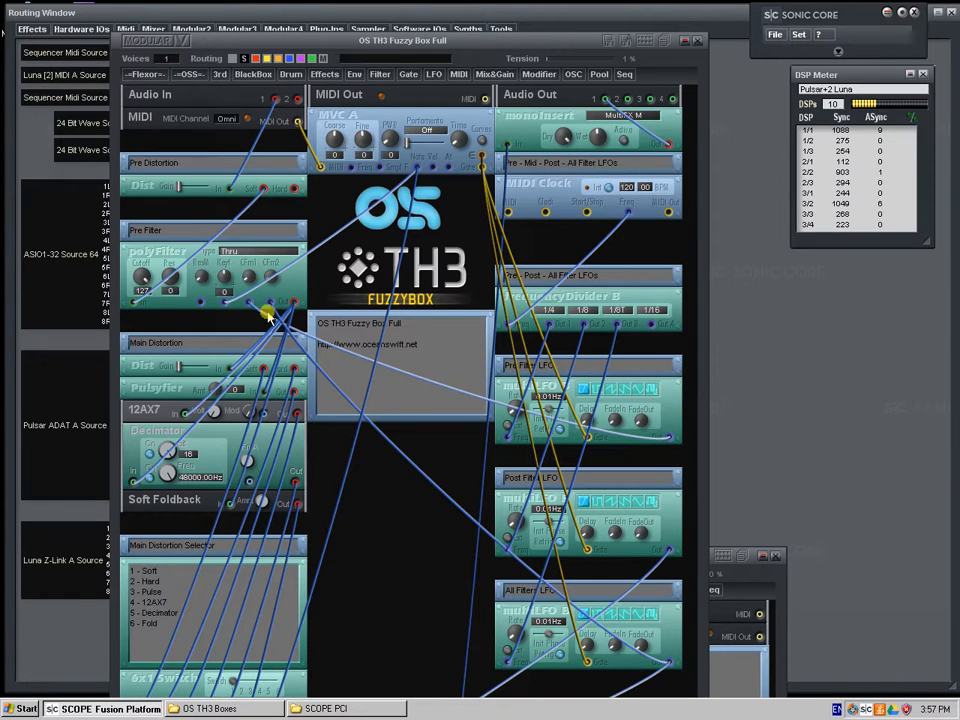
{"action": "left_click", "coordinate": [702, 42]}
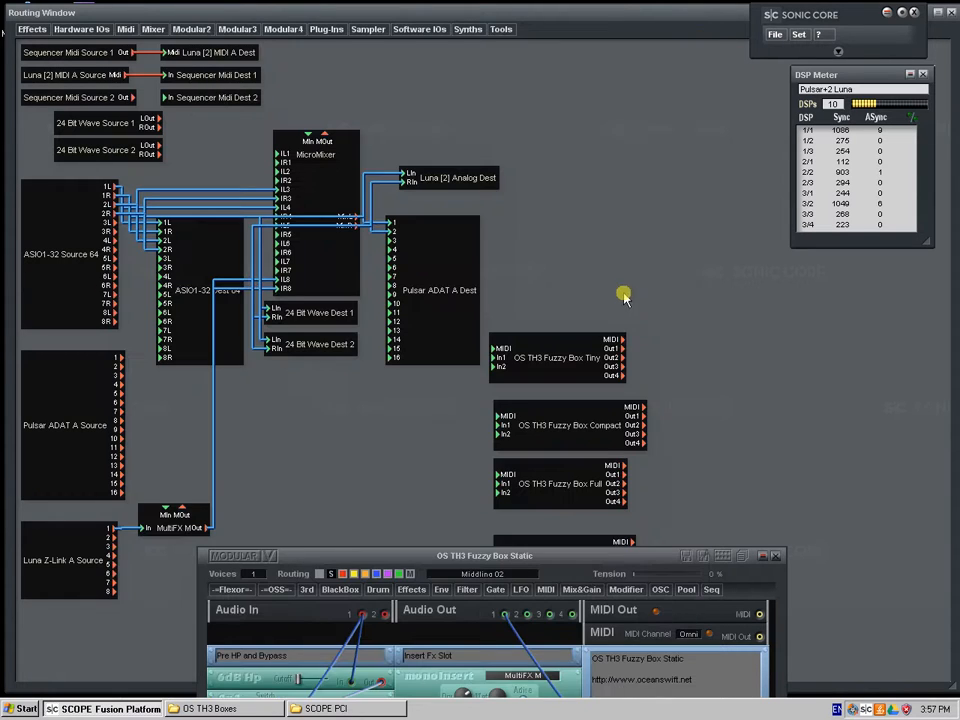
{"action": "left_click_drag", "start_coordinate": [651, 570], "coordinate": [512, 53]}
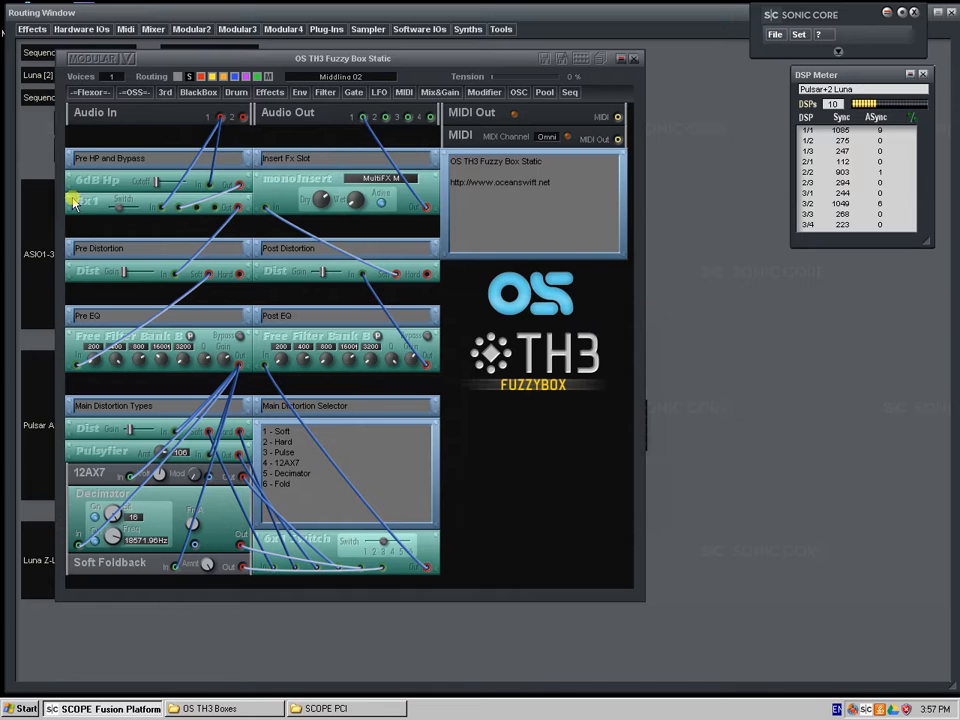
Try the Pre Distortion Dist module's position and gain in the Static device, and restore both
{"action": "left_click_drag", "start_coordinate": [133, 215], "coordinate": [152, 218]}
{"action": "left_click_drag", "start_coordinate": [197, 287], "coordinate": [203, 270]}
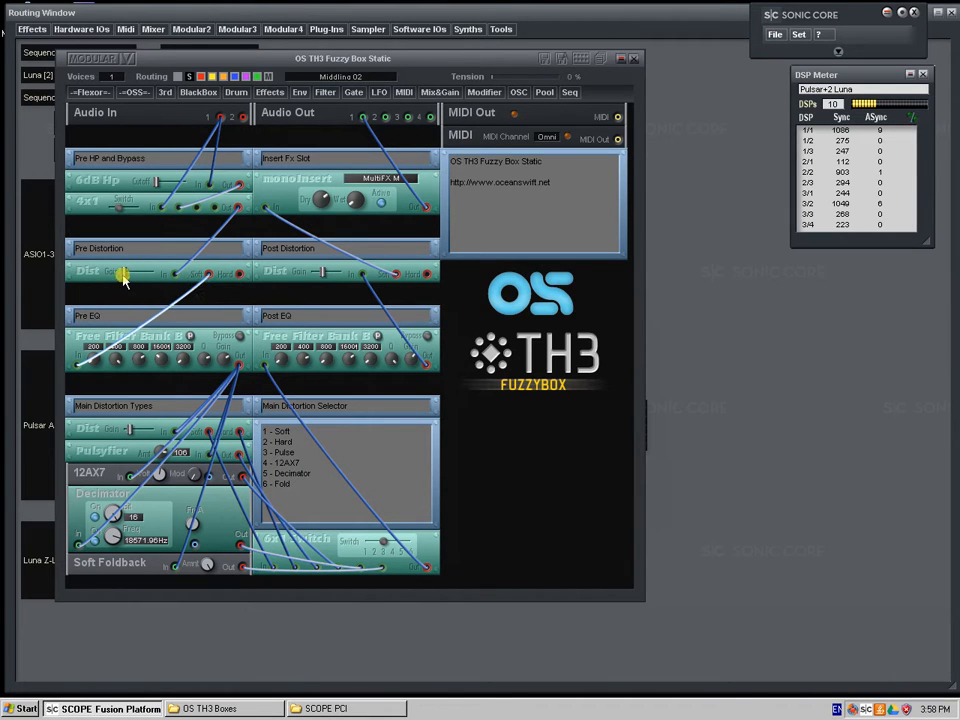
{"action": "left_click_drag", "start_coordinate": [146, 272], "coordinate": [194, 268]}
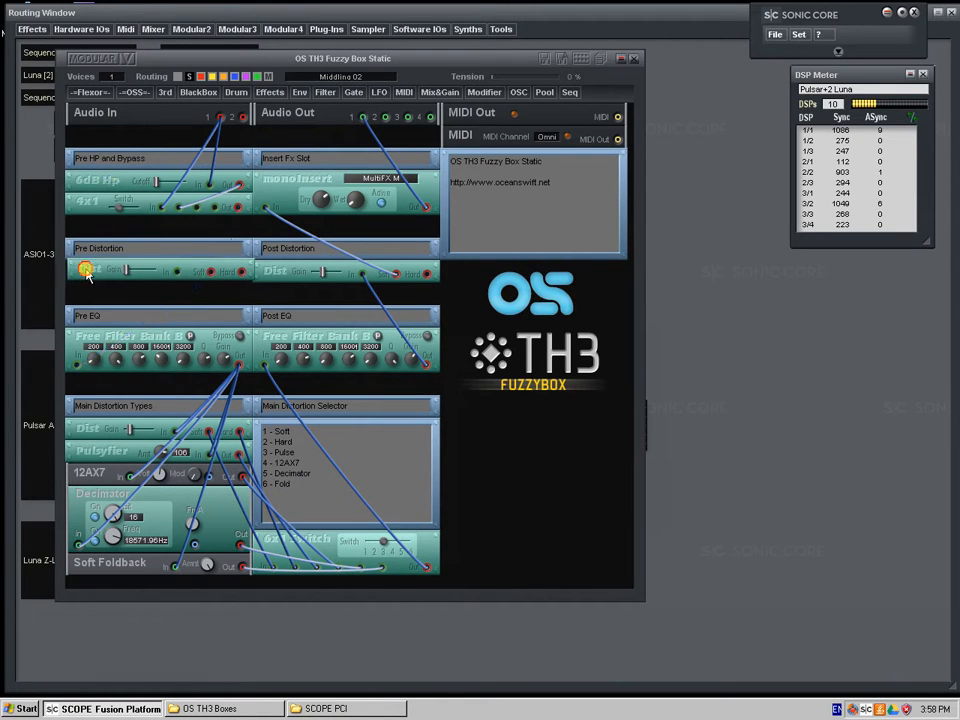
{"action": "mouse_move", "coordinate": [129, 276]}
{"action": "left_mouse_down"}
{"action": "mouse_move", "coordinate": [136, 271]}
{"action": "mouse_move", "coordinate": [126, 275]}
{"action": "left_mouse_up"}
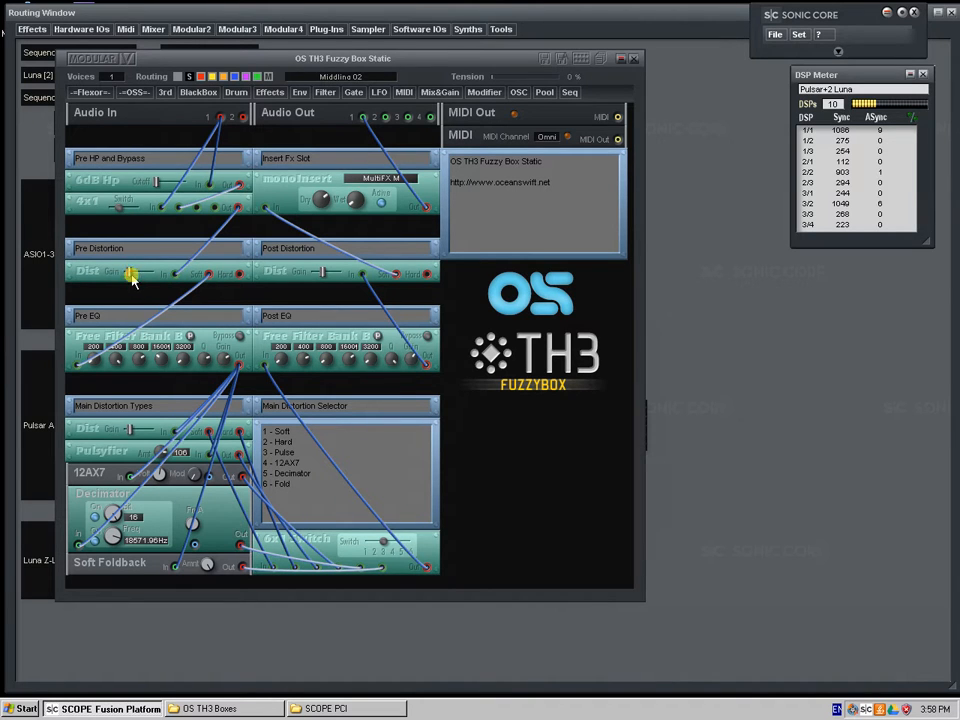
{"action": "left_click", "coordinate": [113, 284]}
Check which filter bank modules are available beside the Free Filter Bank B used for the Pre EQ
{"action": "mouse_move", "coordinate": [82, 342]}
{"action": "left_mouse_down"}
{"action": "mouse_move", "coordinate": [94, 336]}
{"action": "mouse_move", "coordinate": [88, 341]}
{"action": "left_mouse_up"}
{"action": "left_click", "coordinate": [330, 93]}
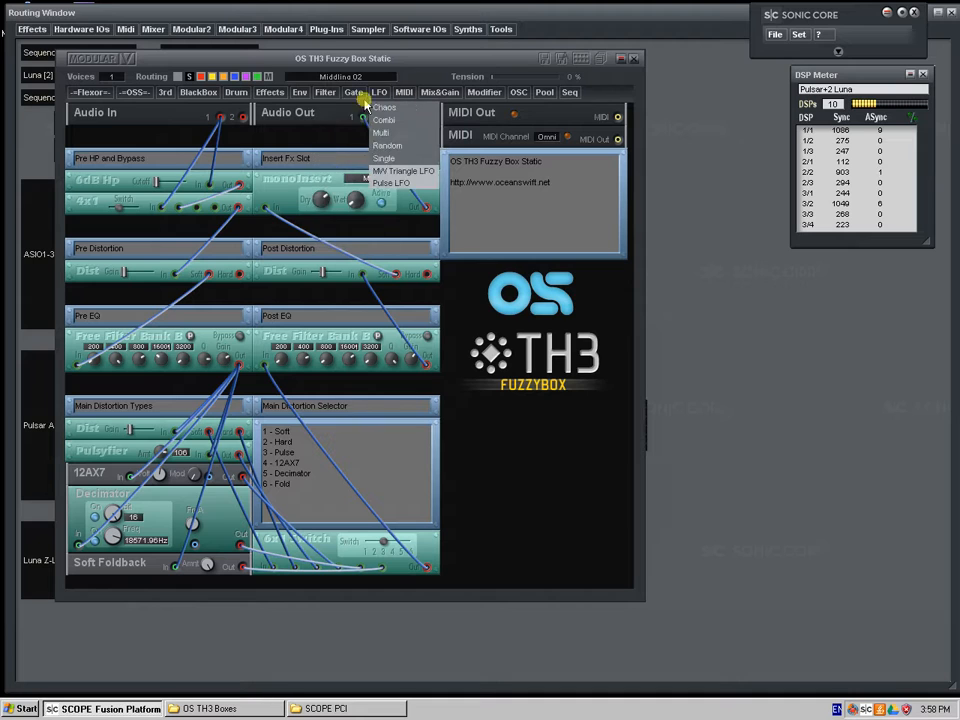
{"action": "left_click", "coordinate": [160, 340]}
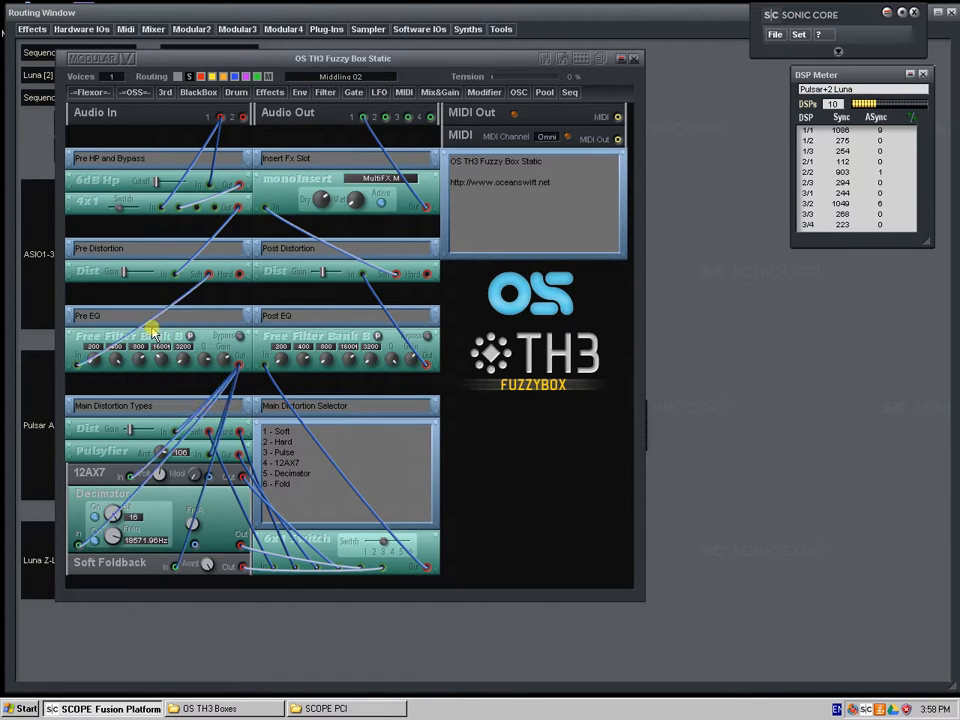
Examine the Free Filter Bank B modules and their bands in the Static device's Pre EQ and Post EQ sections
{"action": "left_click_drag", "start_coordinate": [219, 341], "coordinate": [231, 332]}
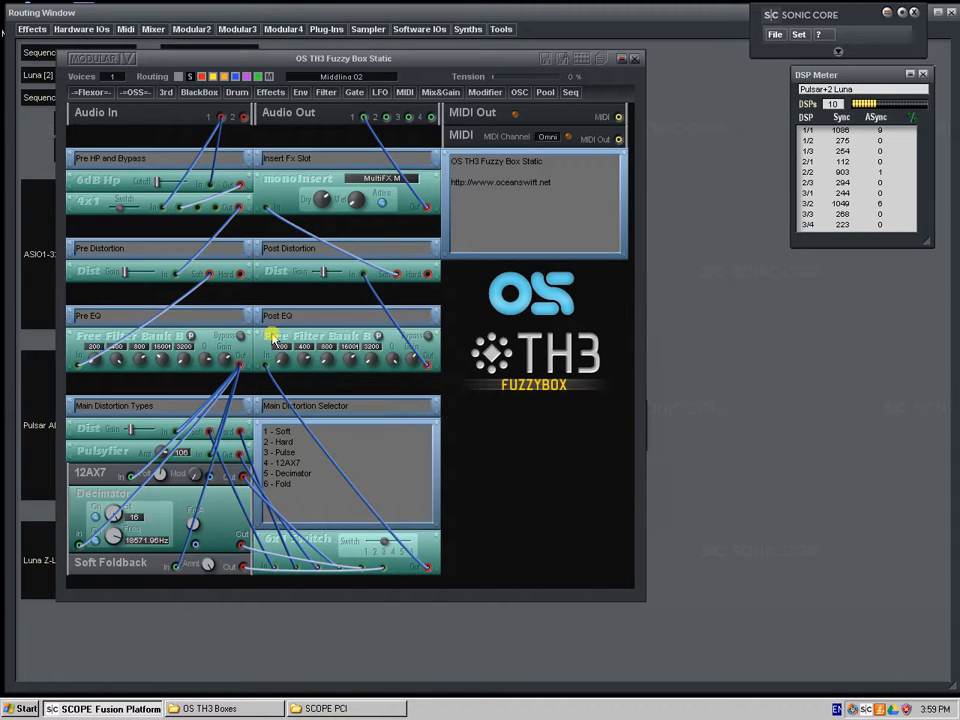
{"action": "left_click_drag", "start_coordinate": [186, 343], "coordinate": [156, 336]}
{"action": "left_click_drag", "start_coordinate": [272, 339], "coordinate": [273, 343]}
{"action": "right_click", "coordinate": [484, 326]}
{"action": "left_click", "coordinate": [178, 356]}
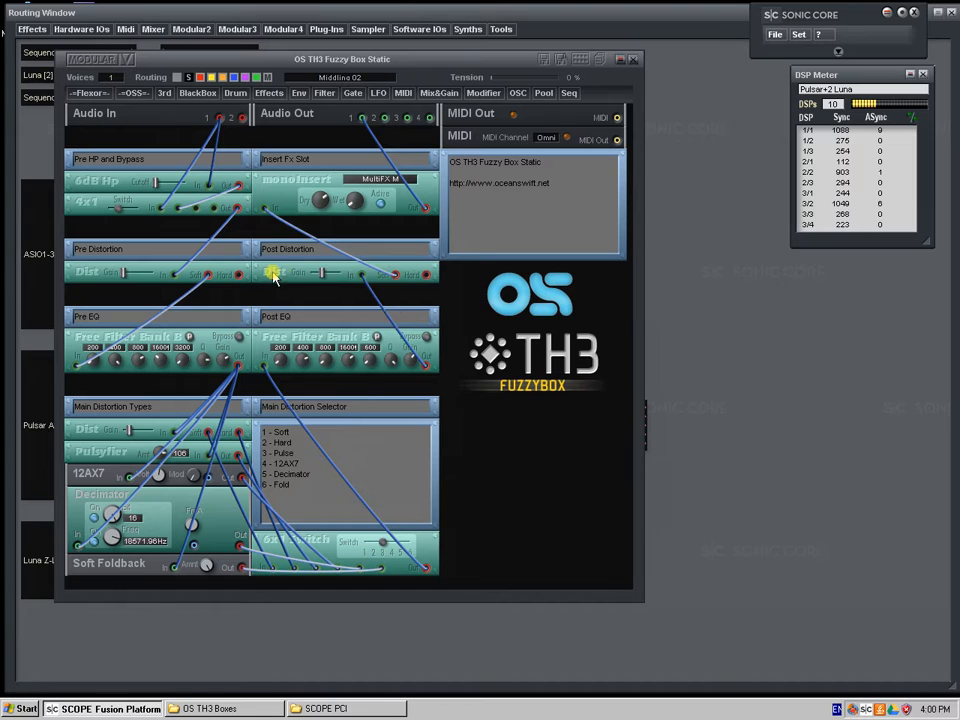
Try the gain of the Dist module in the Static device's Post Distortion section and bring it back
{"action": "left_click_drag", "start_coordinate": [273, 278], "coordinate": [279, 271]}
{"action": "left_click_drag", "start_coordinate": [265, 350], "coordinate": [270, 350]}
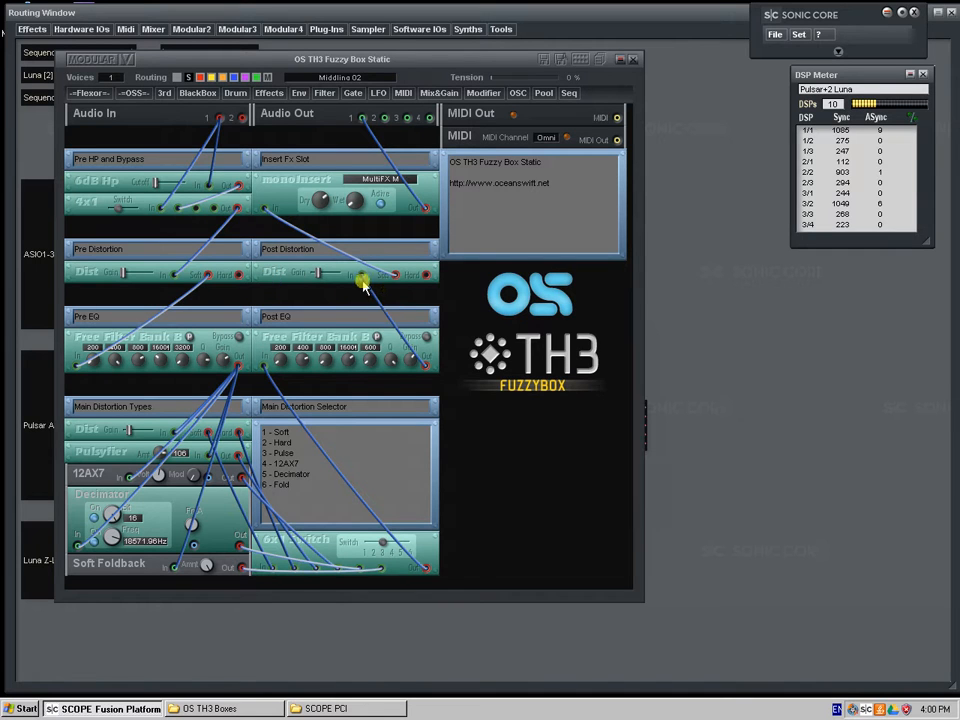
{"action": "mouse_move", "coordinate": [378, 275]}
{"action": "left_mouse_down"}
{"action": "mouse_move", "coordinate": [393, 285]}
{"action": "mouse_move", "coordinate": [392, 274]}
{"action": "left_mouse_up"}
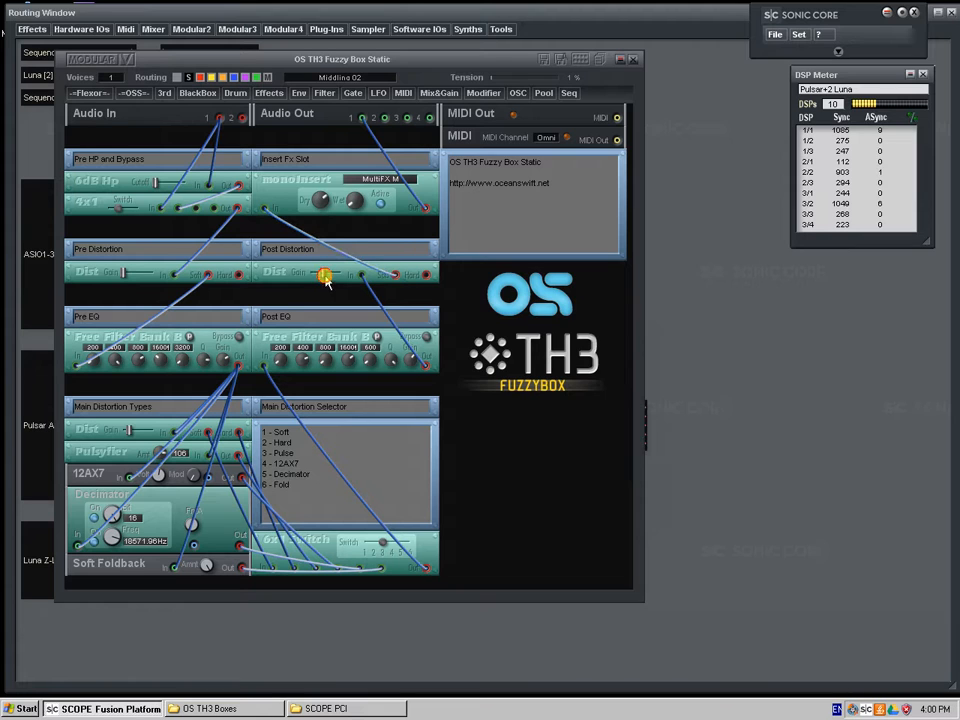
{"action": "left_click_drag", "start_coordinate": [326, 278], "coordinate": [320, 281]}
View the presets in the Static device's Faxi n Atom Static bank, and close the preset list and the device
{"action": "left_click", "coordinate": [602, 63]}
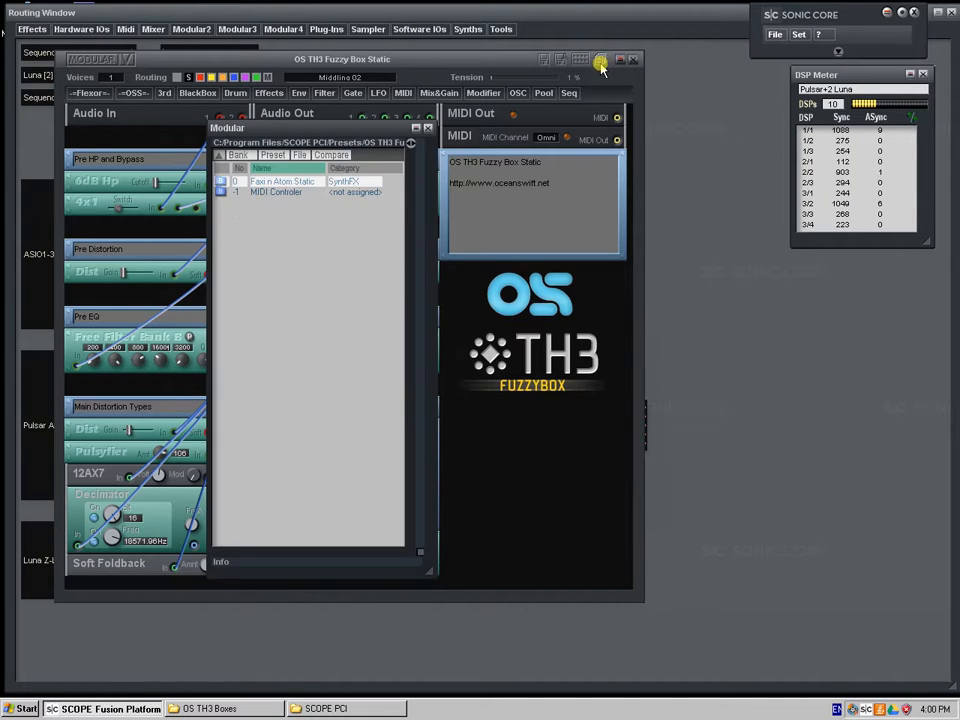
{"action": "double_click", "coordinate": [227, 183]}
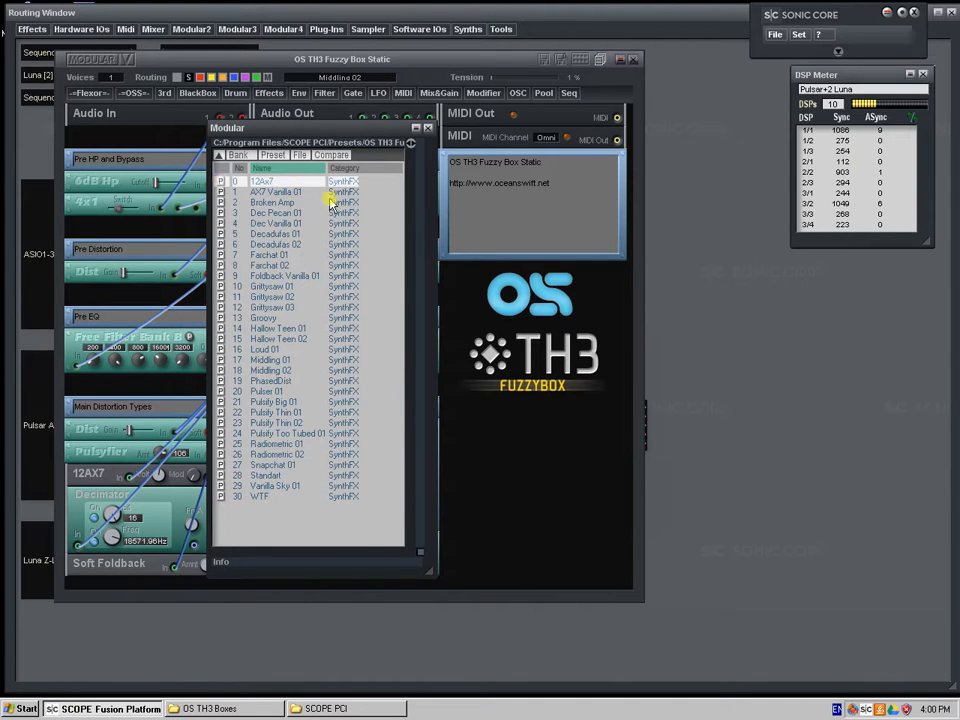
{"action": "left_click", "coordinate": [432, 130]}
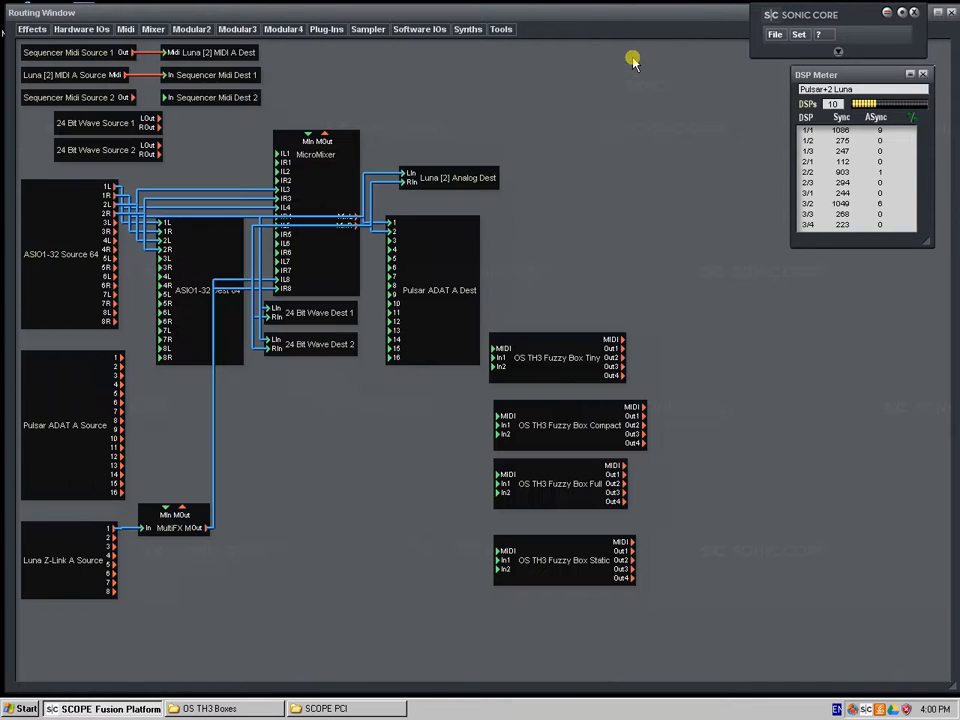
{"action": "left_click", "coordinate": [633, 59]}
Line up the Fuzzy Box Tiny and Static modules with the Compact and Full modules in the Routing Window
{"action": "left_click_drag", "start_coordinate": [566, 542], "coordinate": [558, 558]}
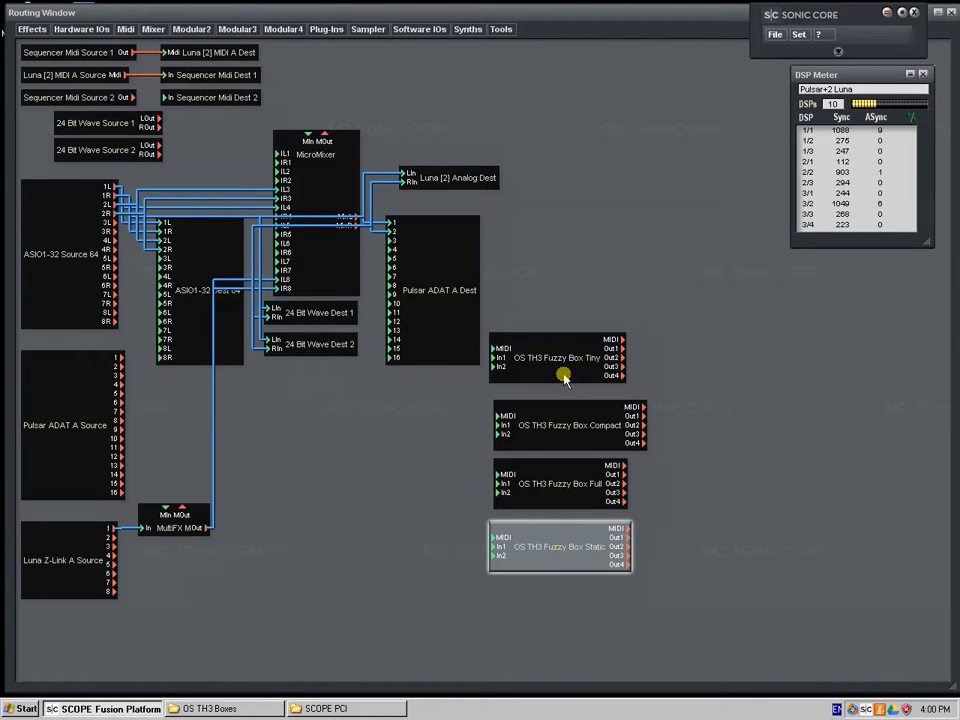
{"action": "left_click_drag", "start_coordinate": [565, 380], "coordinate": [570, 385]}
{"action": "left_click_drag", "start_coordinate": [544, 549], "coordinate": [549, 545]}
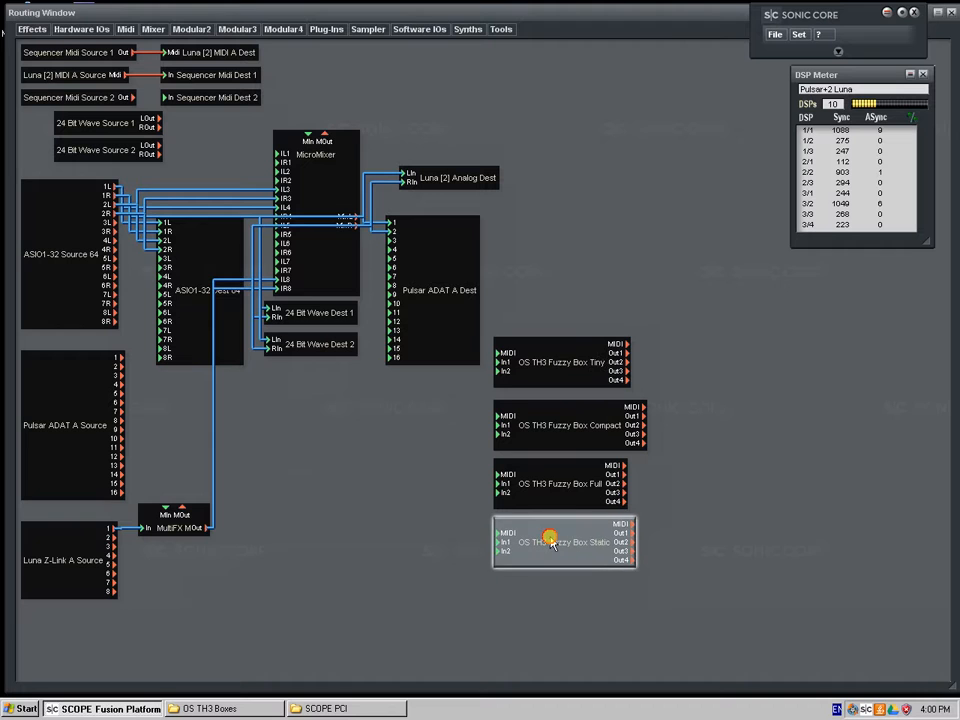
{"action": "left_click", "coordinate": [425, 521]}
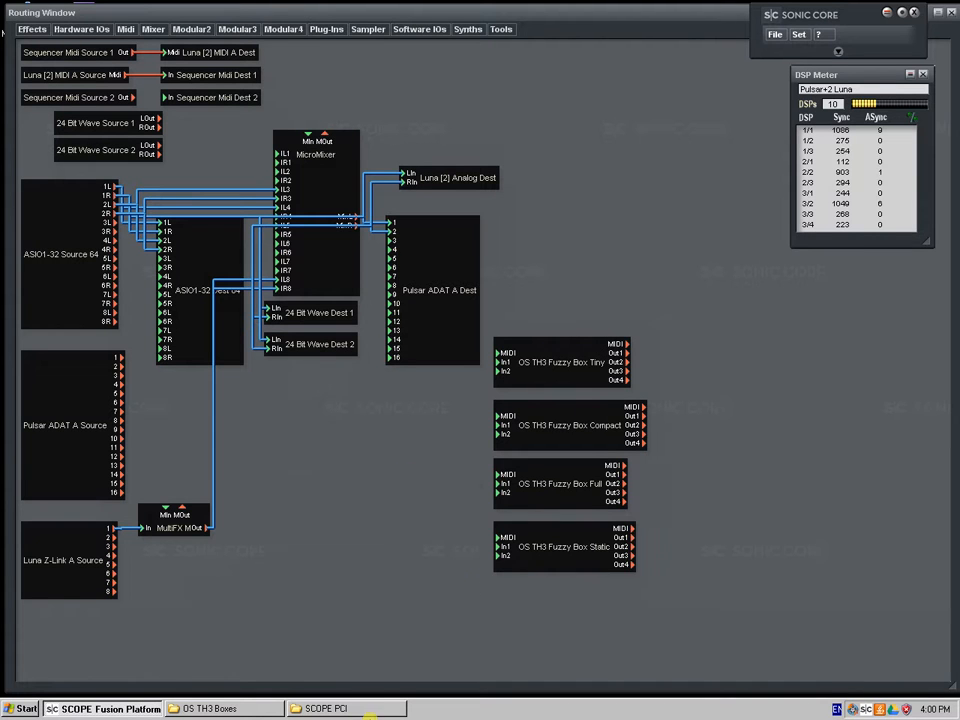
Reopen OS TH3 Fuzzy Box Tiny to review the device and its preset list, and close both windows
{"action": "left_click", "coordinate": [259, 710]}
{"action": "left_click", "coordinate": [259, 710]}
{"action": "double_click", "coordinate": [572, 366]}
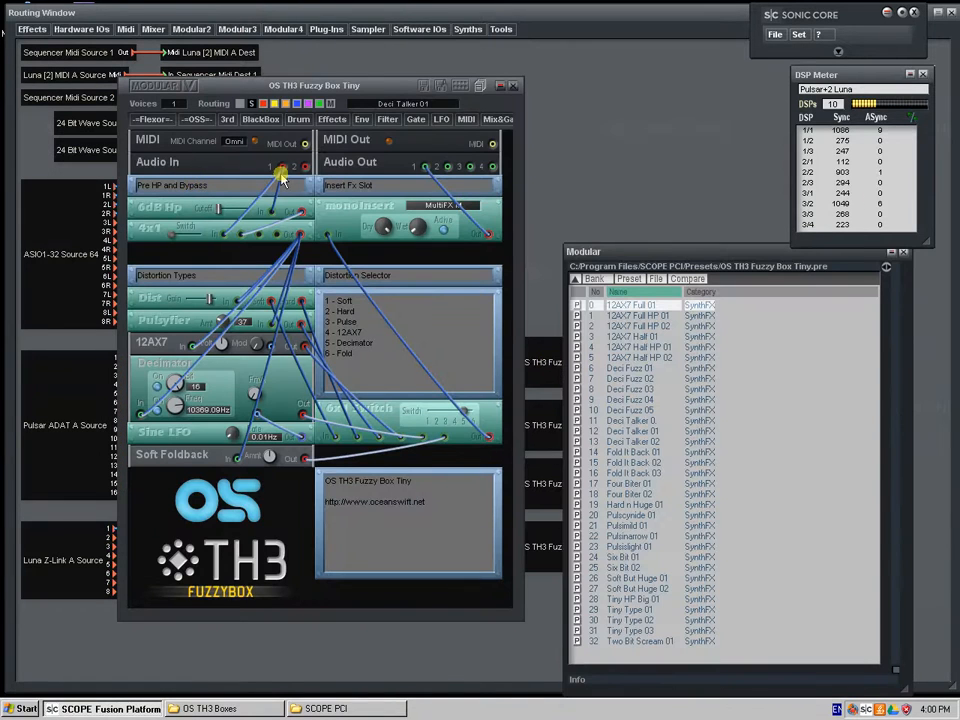
{"action": "left_click", "coordinate": [904, 256]}
{"action": "left_click", "coordinate": [513, 85]}
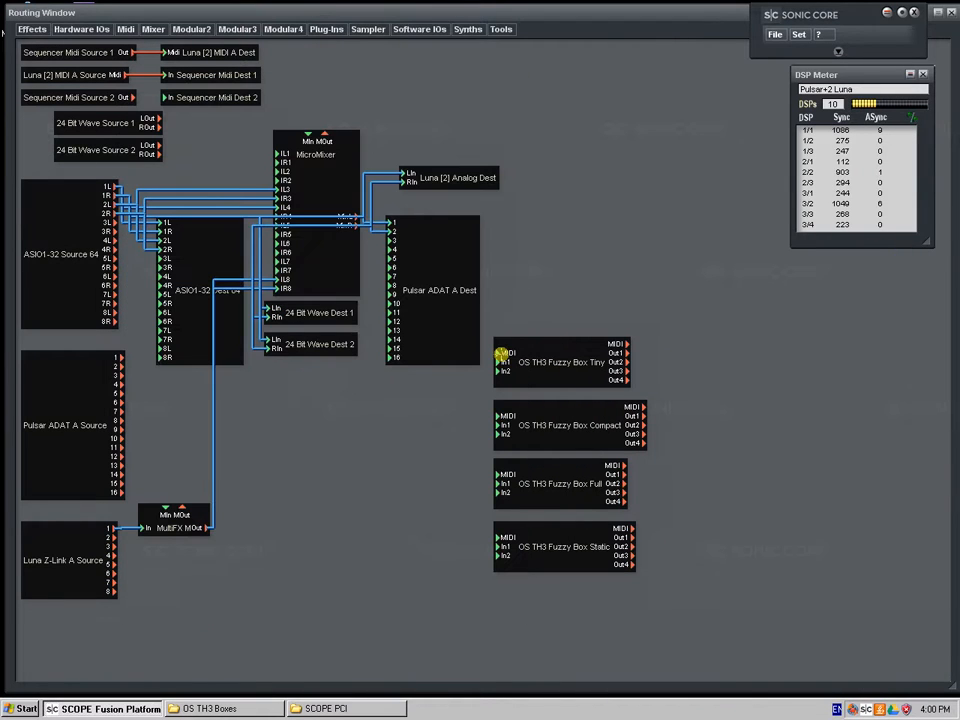